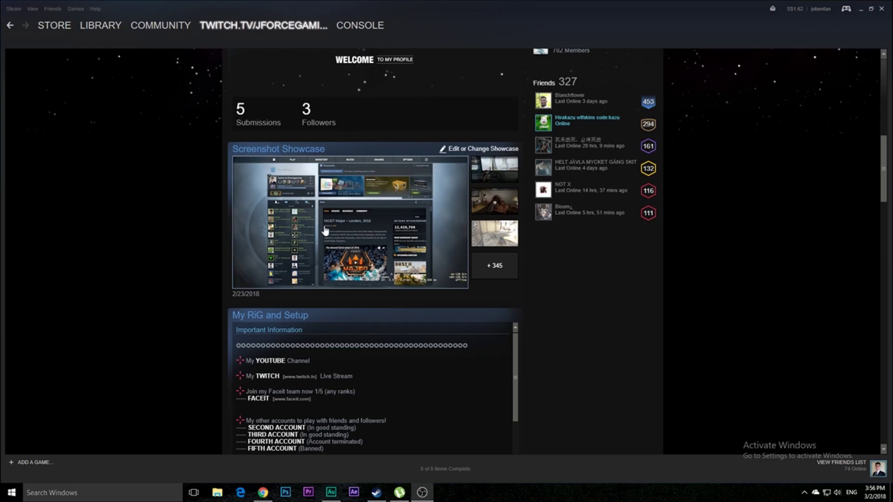
View the details page of the main Screenshot Showcase image dated 2/23/2018, and return to the profile
left_click(324, 232)
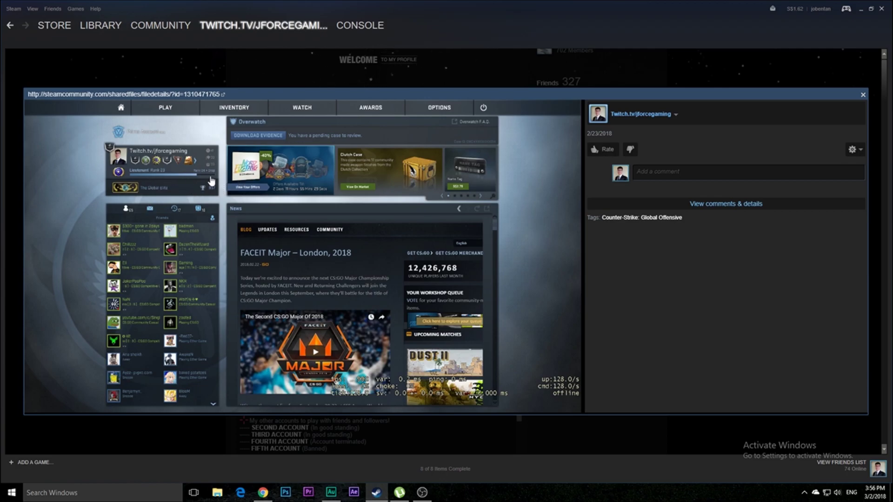
left_click(749, 206)
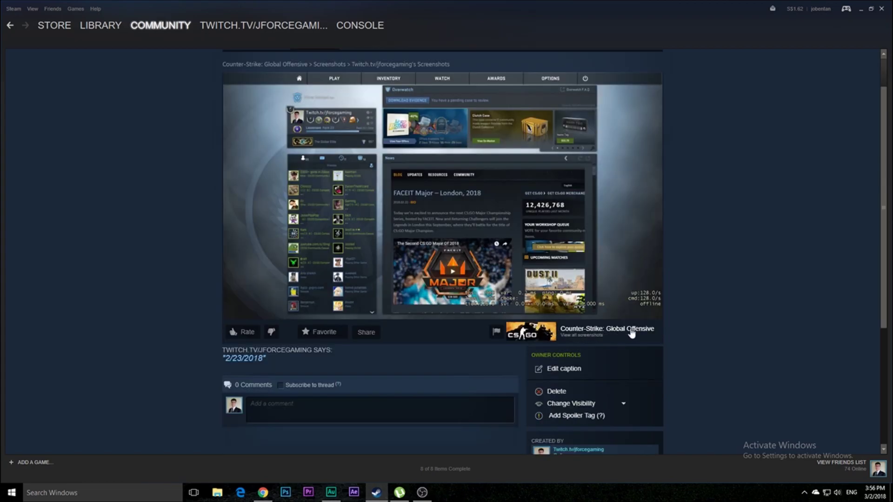
scroll(600, 337, "down", 1)
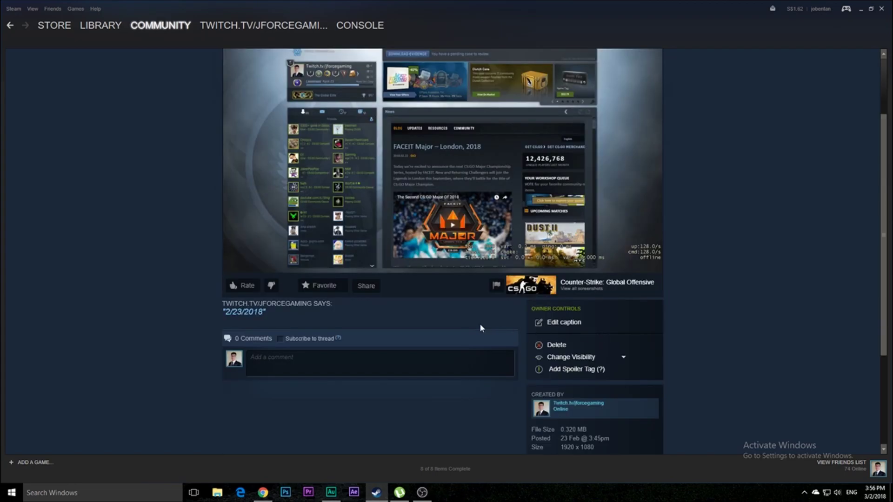
scroll(461, 319, "down", 1)
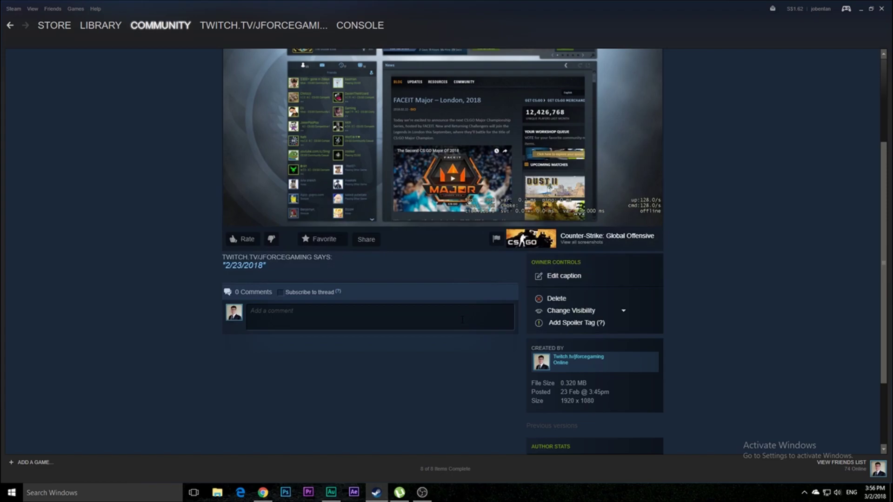
scroll(462, 323, "up", 2)
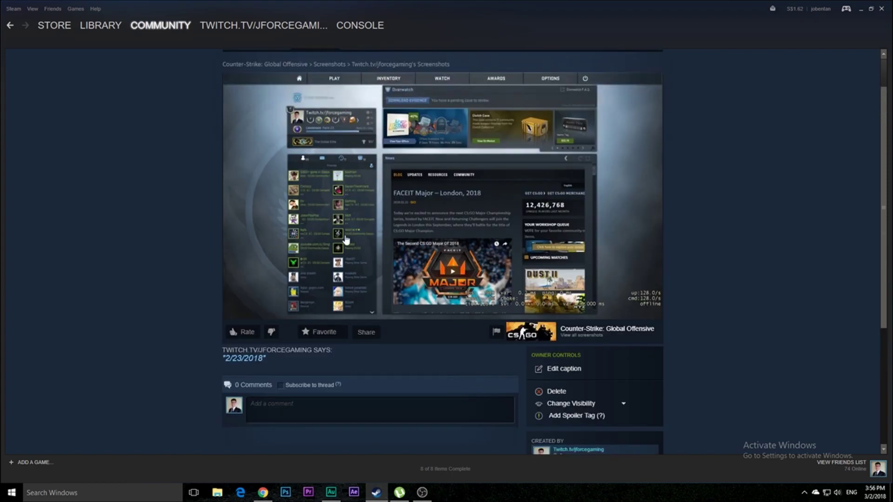
left_click(8, 26)
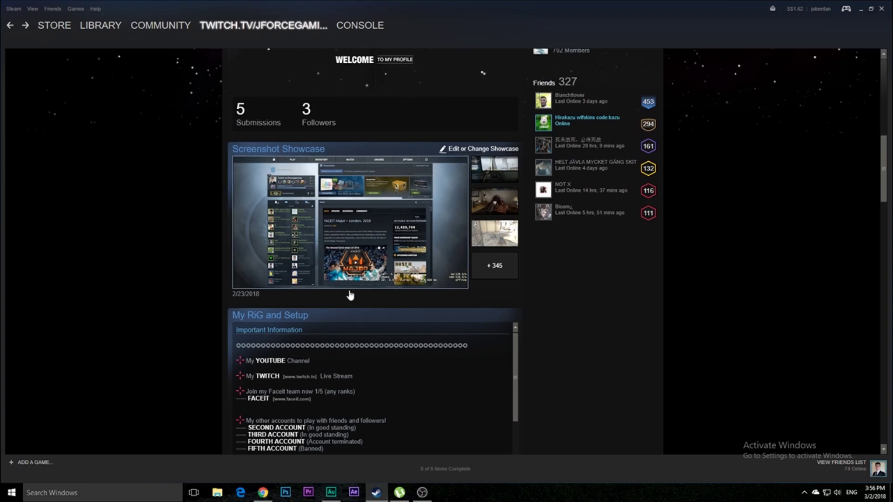
Open the Doraemon collection image from the profile's screenshots and examine its comments and details page
scroll(538, 144, "up", 6)
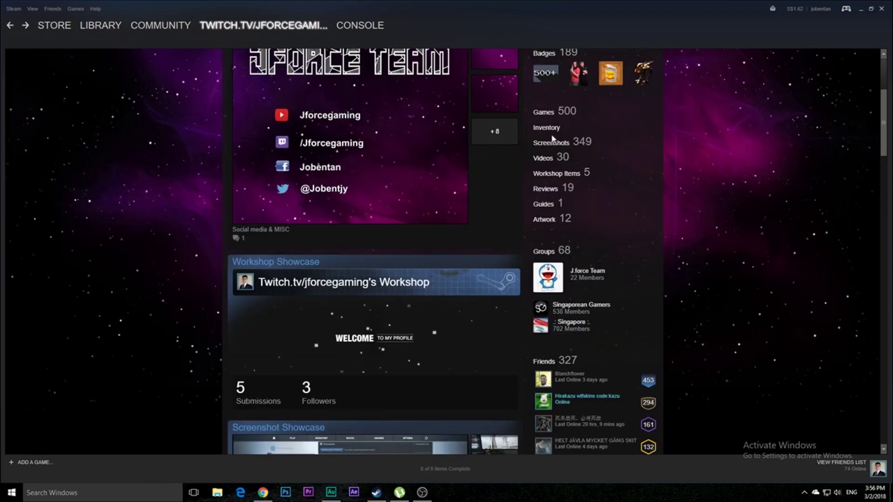
left_click(552, 142)
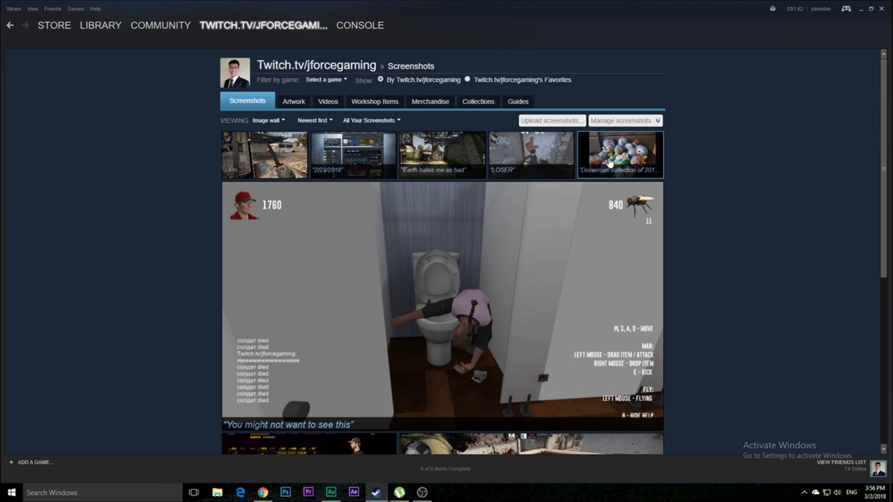
left_click(612, 166)
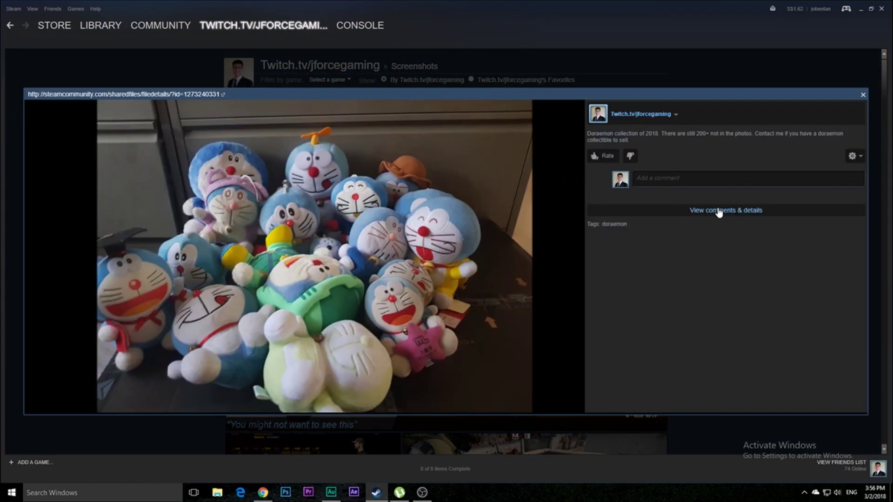
left_click(718, 211)
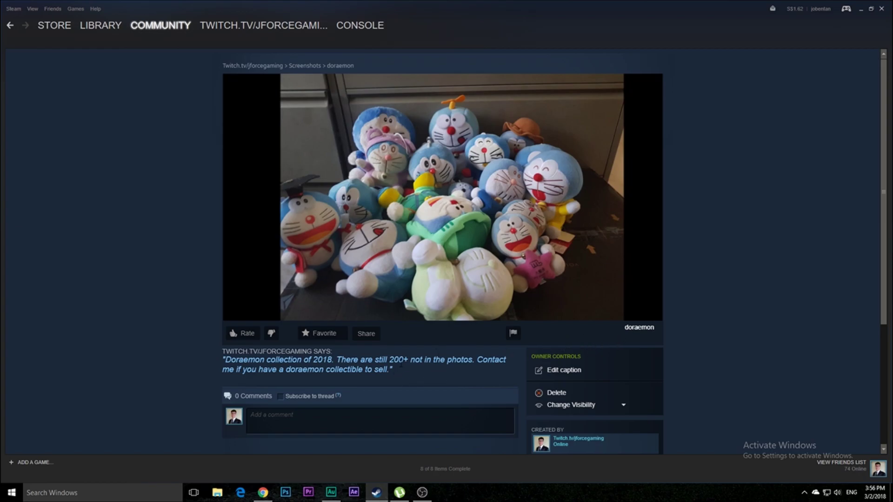
scroll(393, 355, "down", 3)
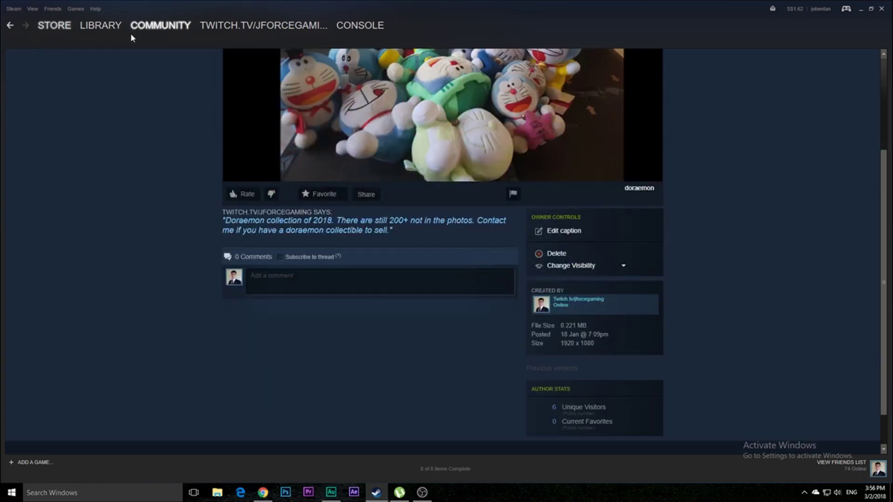
Return to the profile page and look at its Screenshot Showcase
left_click(211, 49)
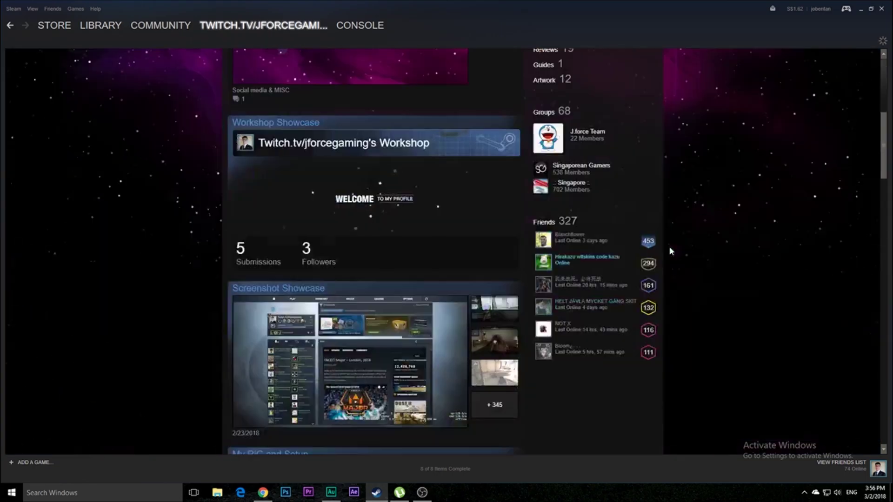
scroll(656, 247, "down", 6)
scroll(363, 205, "up", 3)
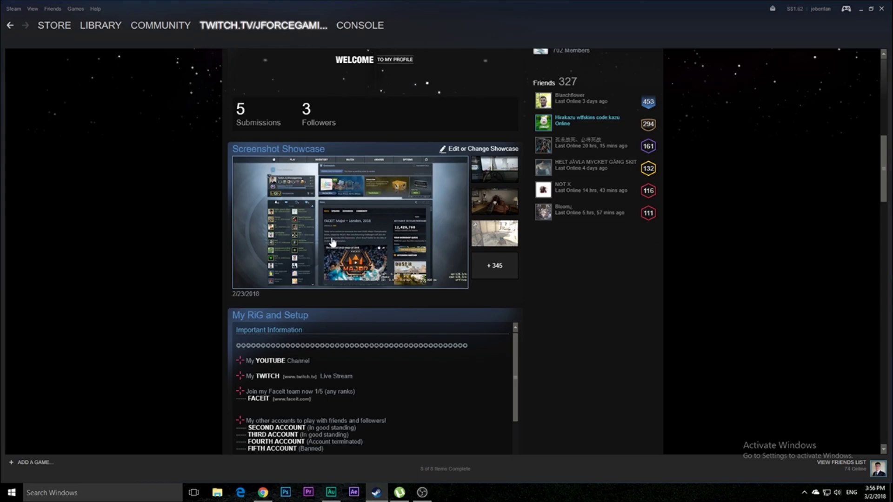
left_click(860, 10)
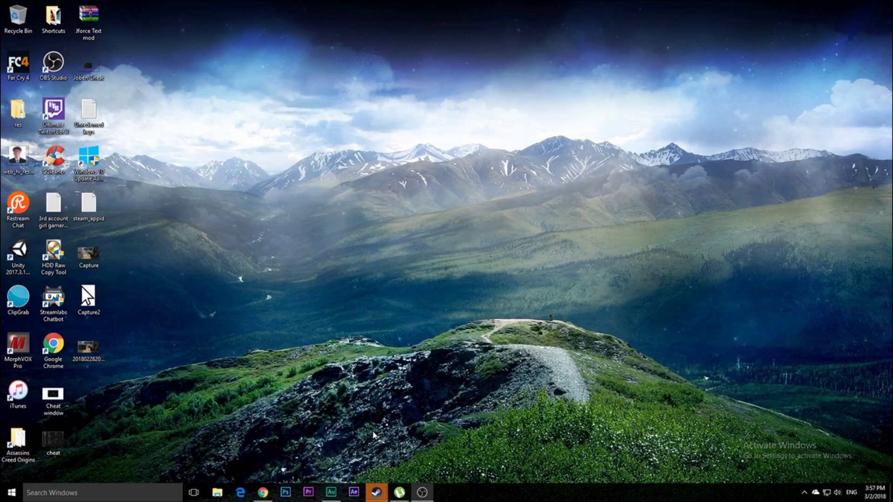
mouse_move(375, 493)
left_click(428, 454)
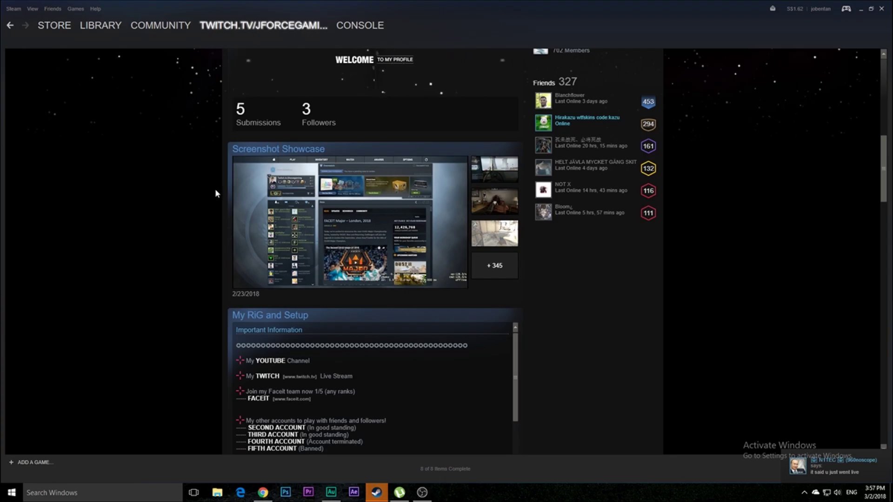
Search the game library for "cou" and select Counter-Strike: Global Offensive
left_click(95, 37)
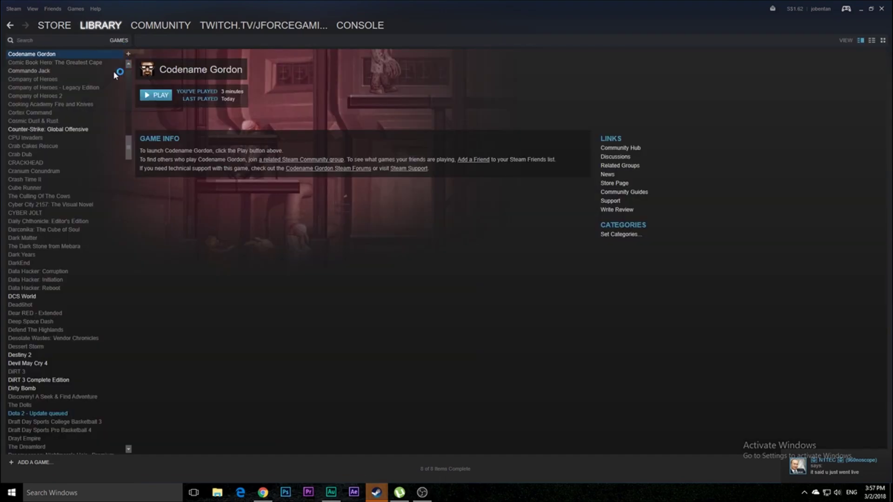
left_click(60, 42)
type("cou")
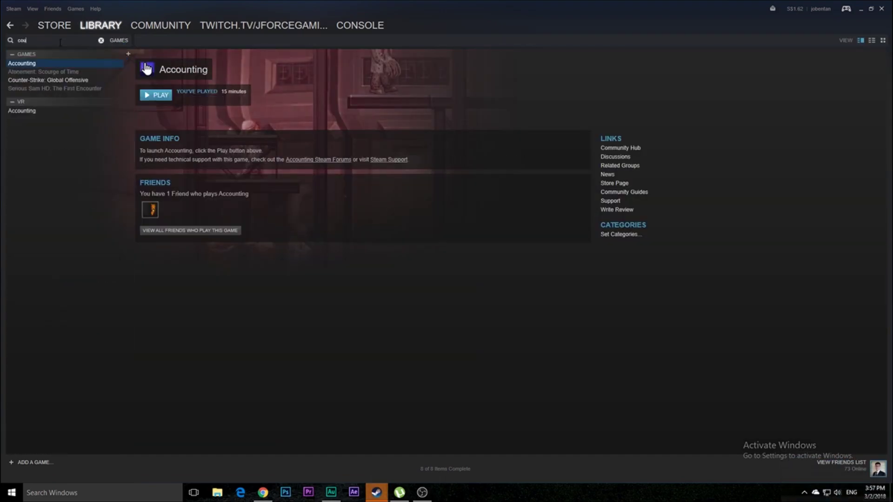
left_click(70, 80)
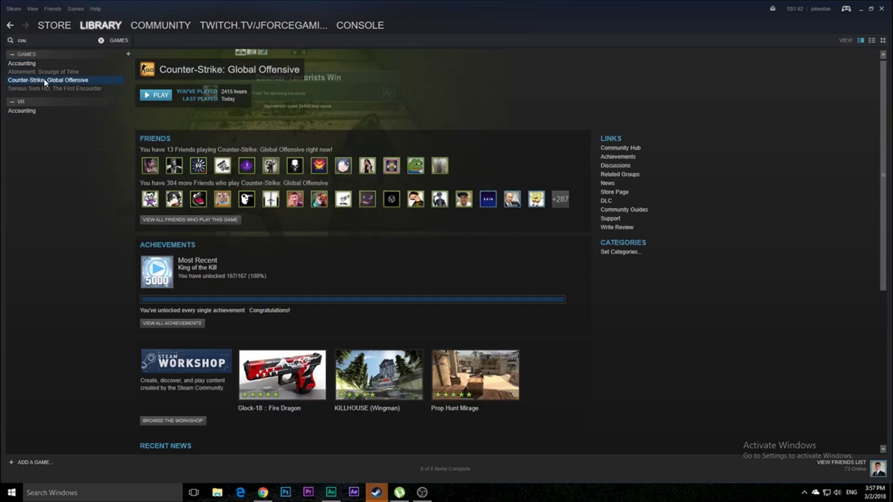
Open the properties of Counter-Strike: Global Offensive and browse its local files
right_click(45, 81)
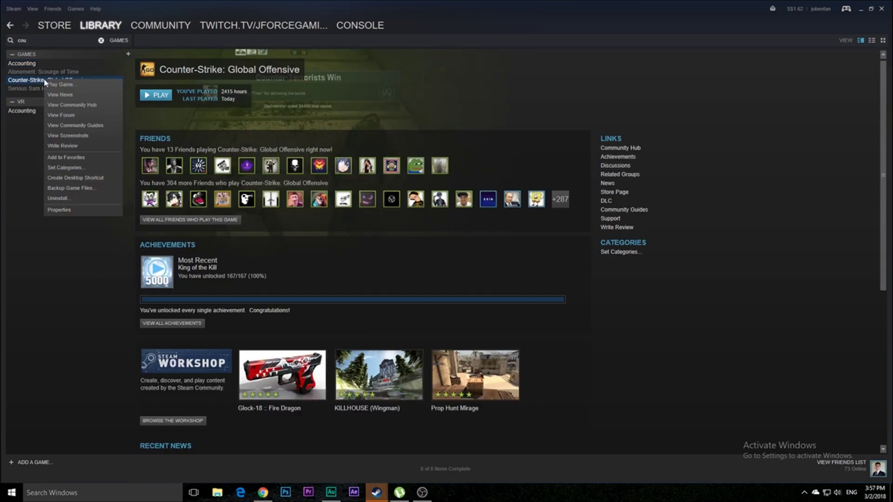
left_click(60, 210)
left_click(428, 124)
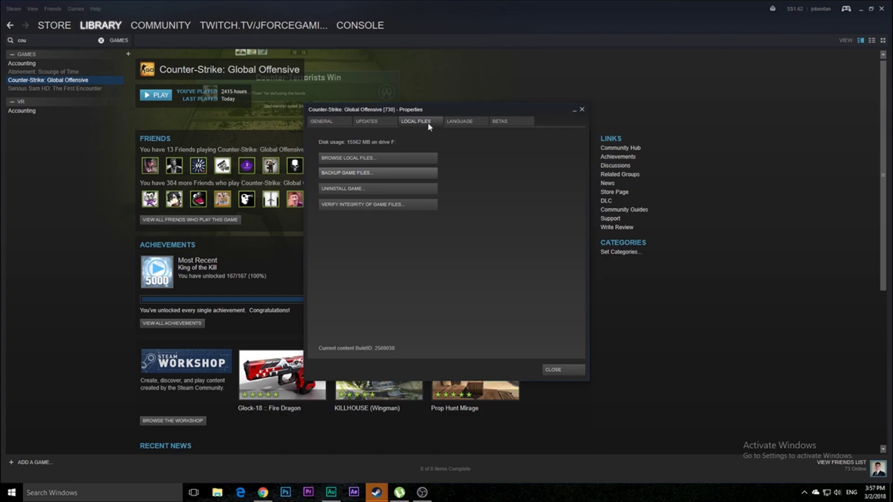
left_click(369, 158)
Go to the resource folder inside the game's csgo folder
scroll(294, 122, "down", 3)
scroll(294, 122, "up", 2)
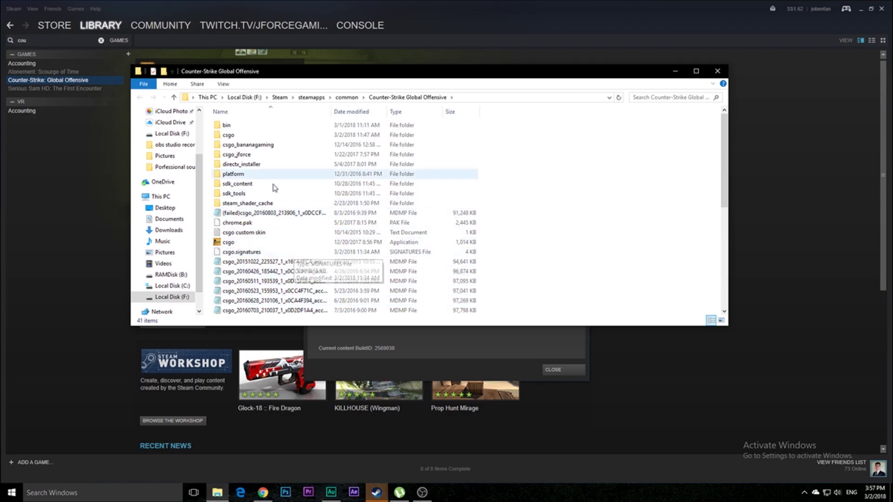
double_click(272, 140)
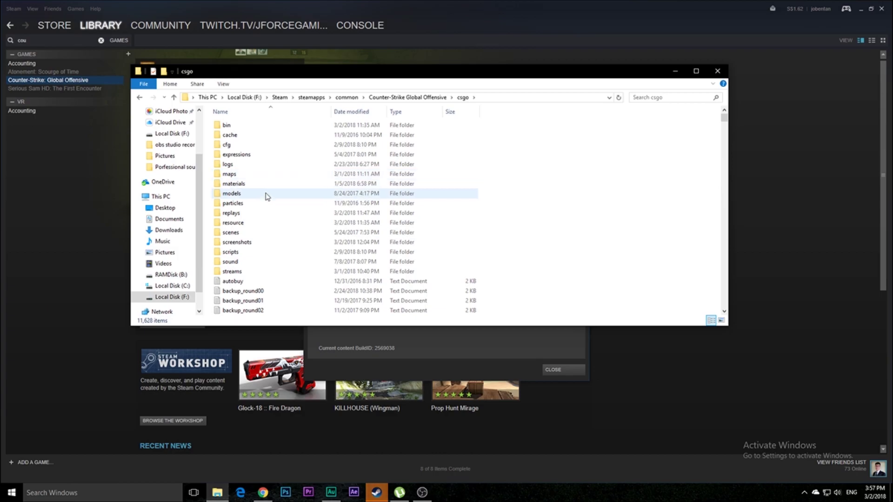
double_click(258, 224)
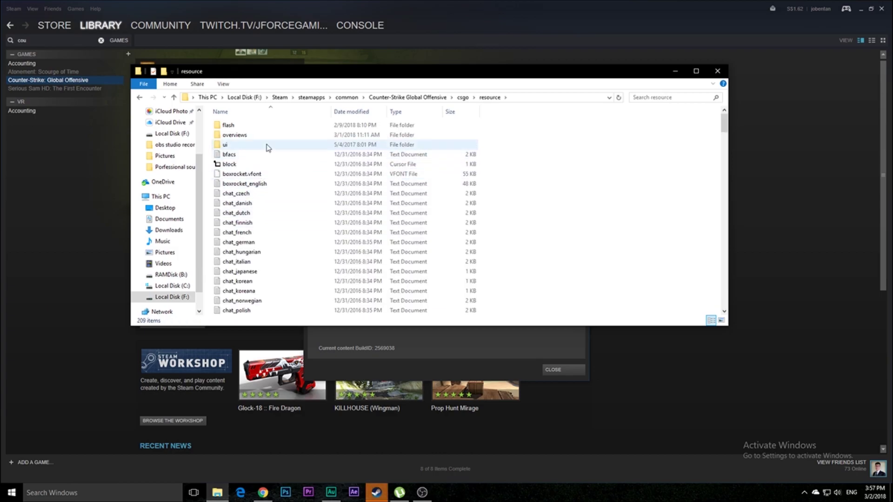
Open the csgo_english text file from the resource folder in Notepad and maximize its window
scroll(265, 176, "down", 1)
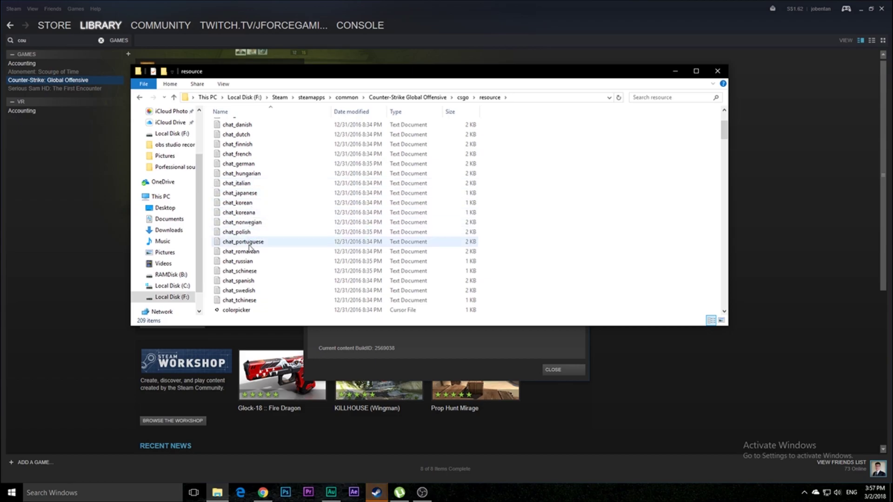
scroll(258, 219, "down", 1)
scroll(263, 260, "down", 6)
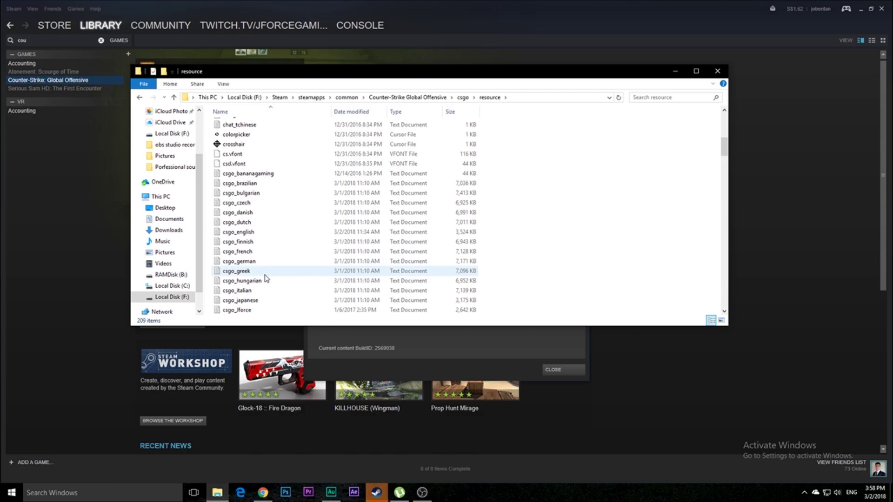
scroll(266, 267, "down", 1)
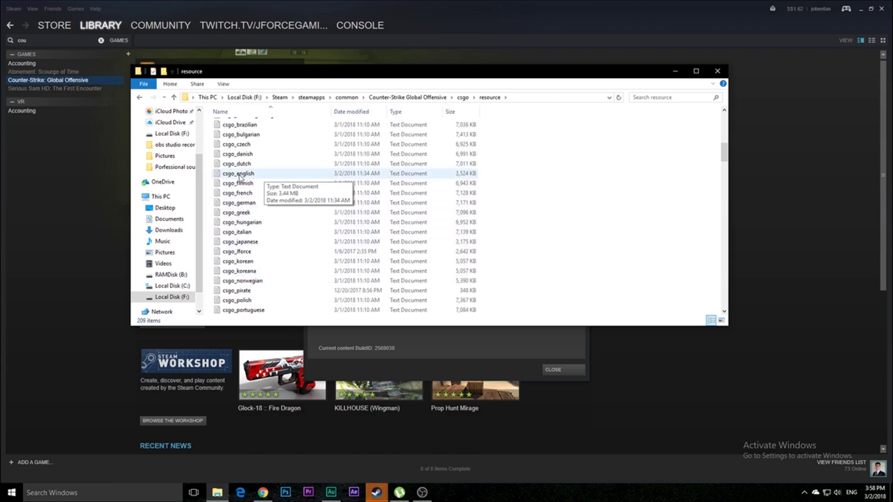
double_click(269, 181)
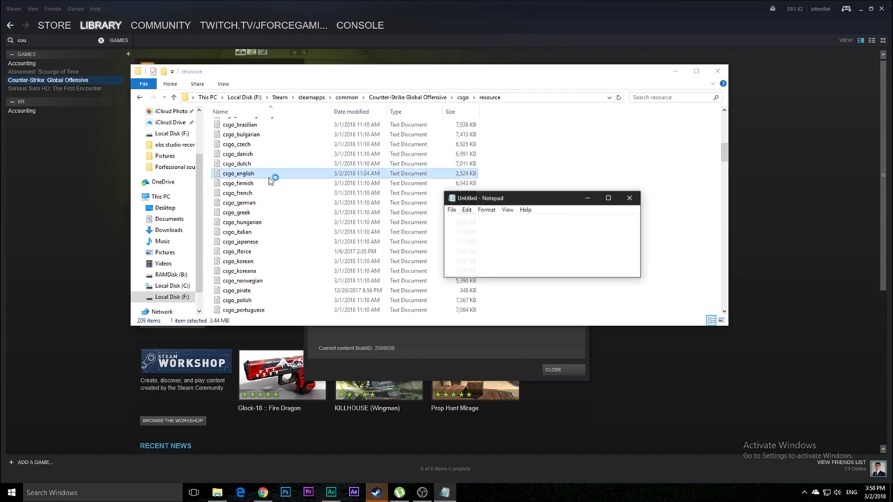
left_click(607, 198)
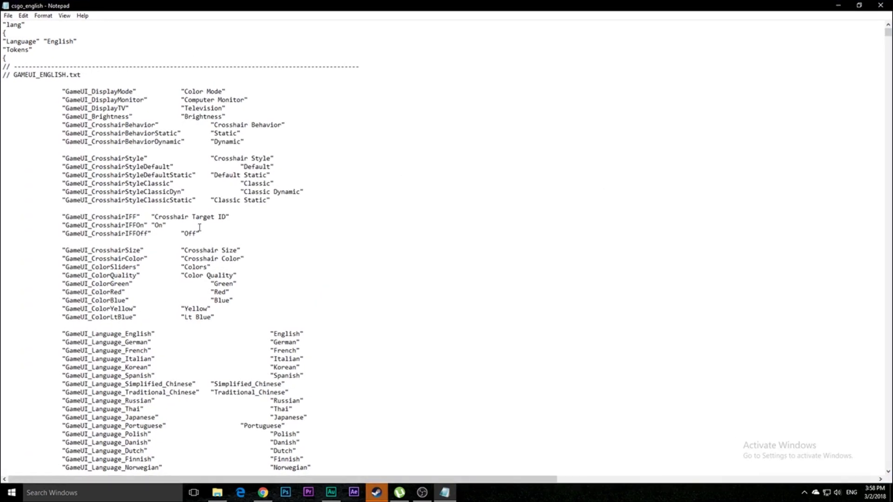
Find "gold nova" in the csgo_english file and bring the full list of SFUI_ELO_RankName entries into view
scroll(203, 158, "down", 20)
scroll(288, 222, "up", 20)
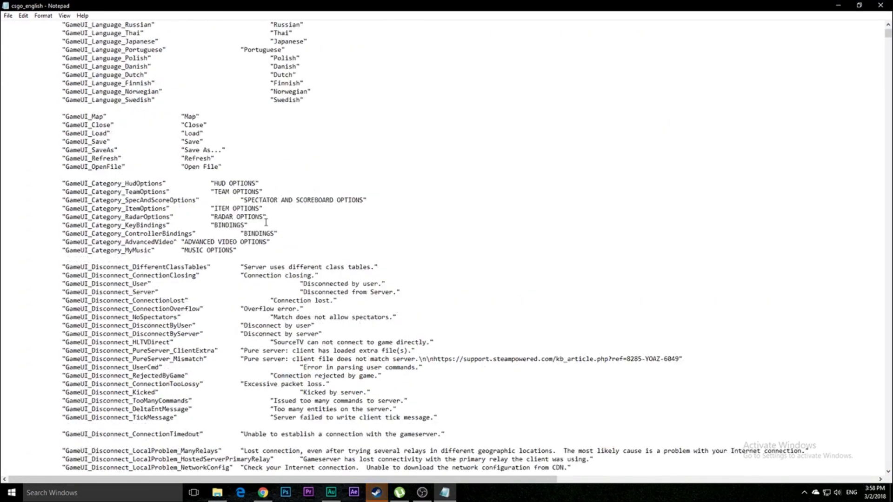
right_click(408, 131)
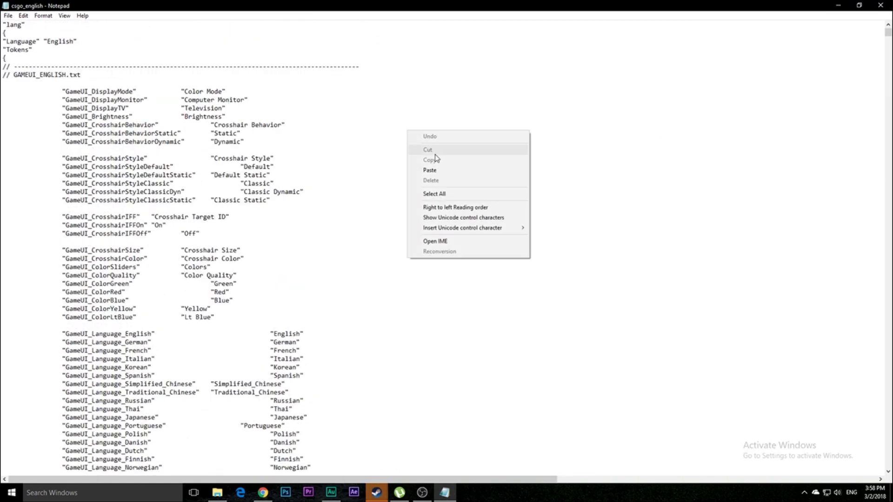
left_click(23, 15)
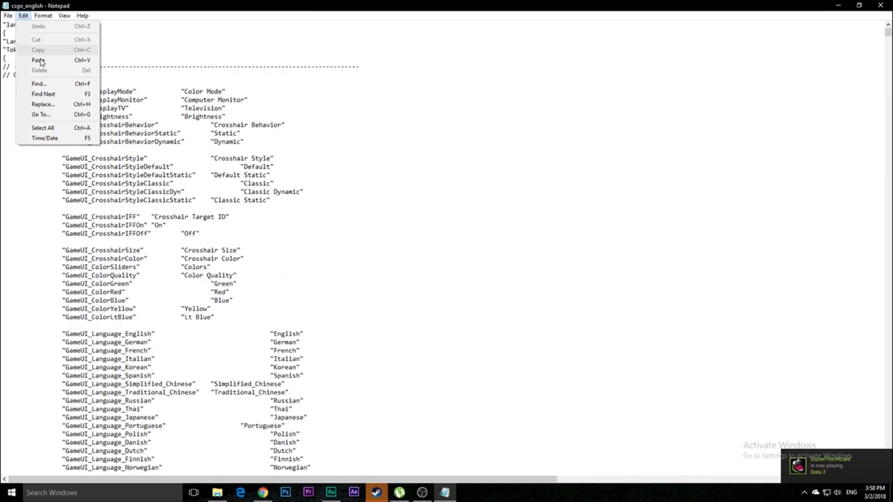
left_click(46, 86)
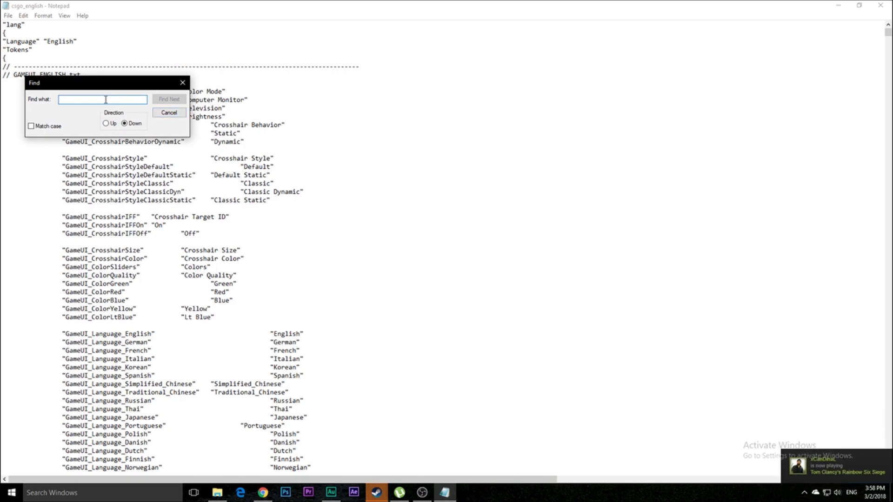
type("gold nova")
key("Return")
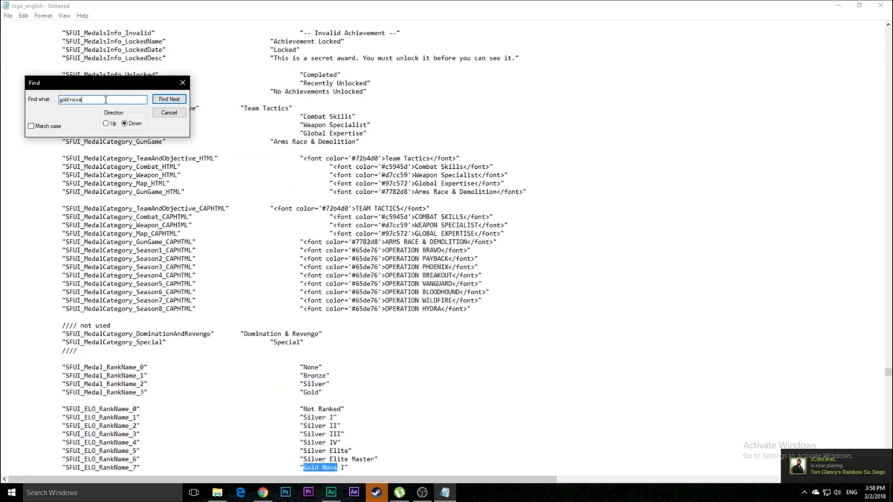
left_click(182, 82)
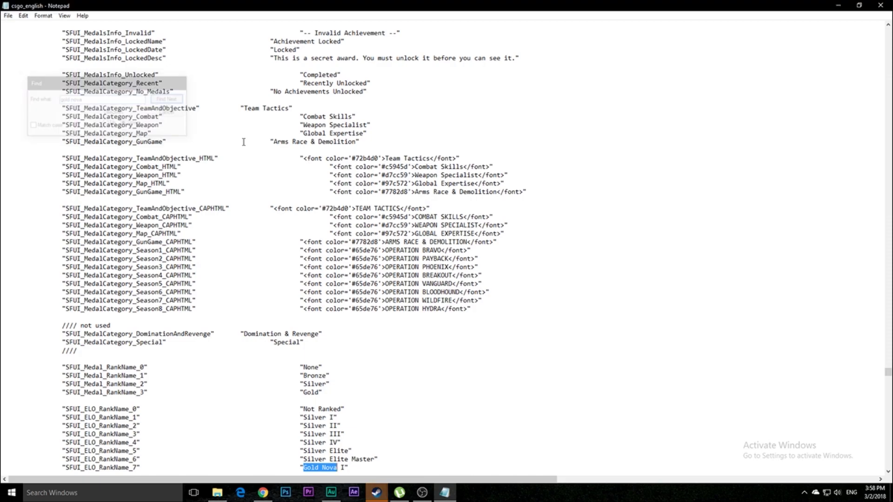
scroll(345, 333, "down", 4)
scroll(347, 413, "down", 2)
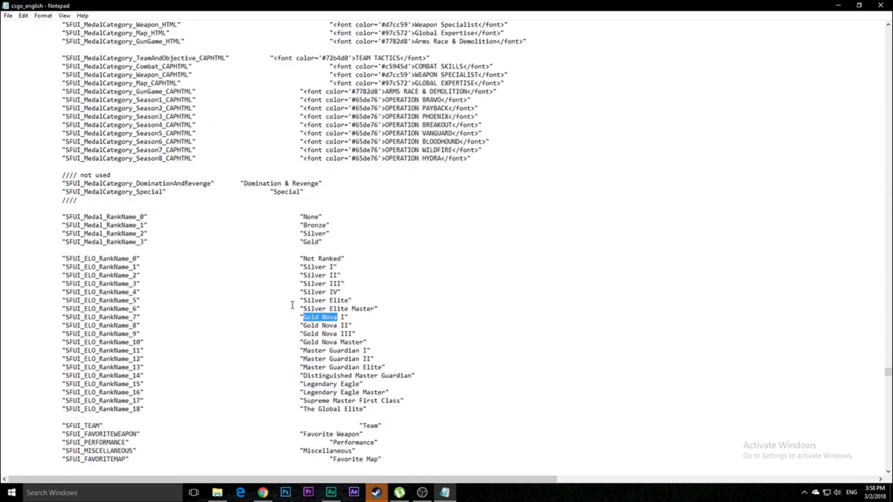
Copy "The Global Elite" from SFUI_ELO_RankName_18 and paste it over the SFUI_ELO_RankName_11 value
left_click(396, 320)
left_click_drag(365, 409, 303, 408)
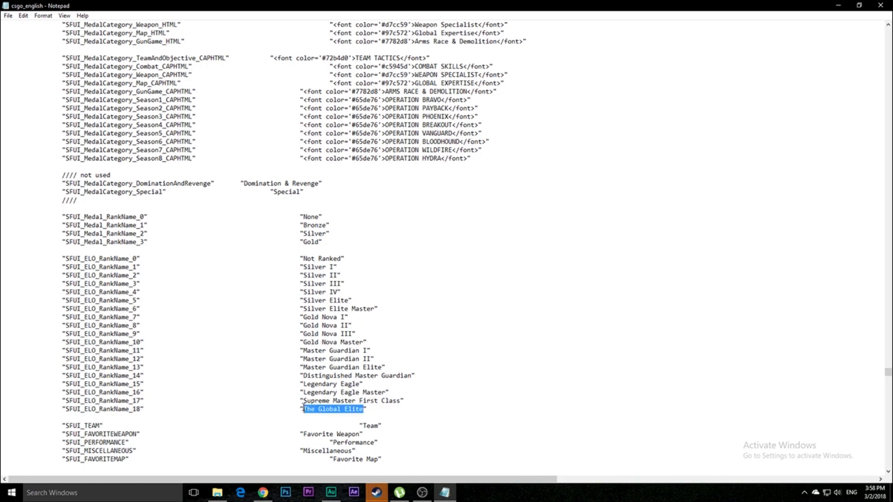
left_click(426, 399)
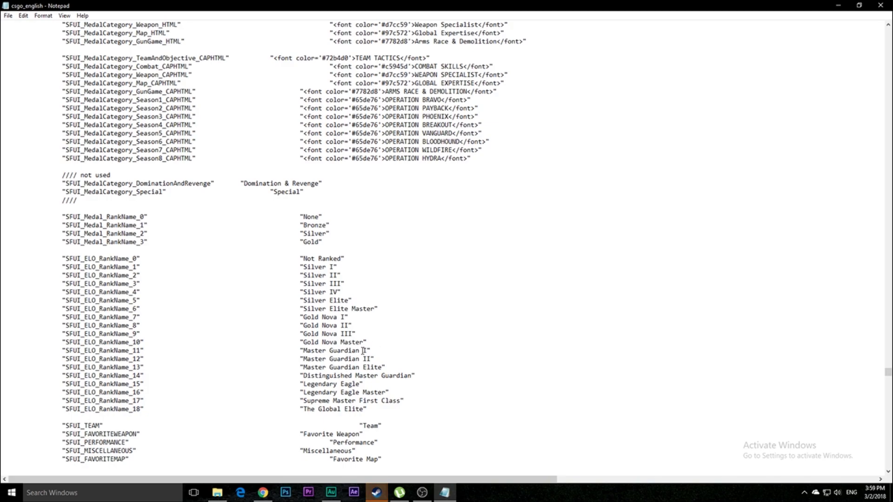
left_click_drag(366, 352, 303, 351)
left_click_drag(365, 409, 303, 410)
right_click(307, 409)
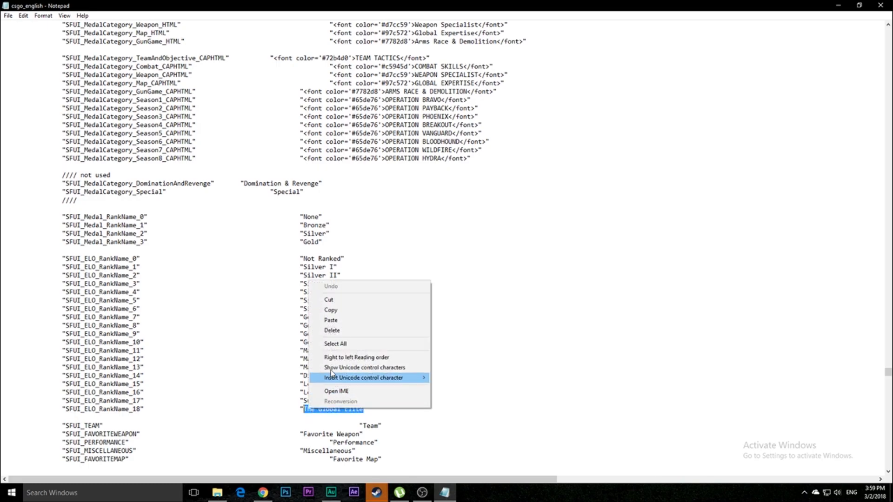
left_click(341, 312)
left_click_drag(368, 350, 303, 351)
right_click(310, 352)
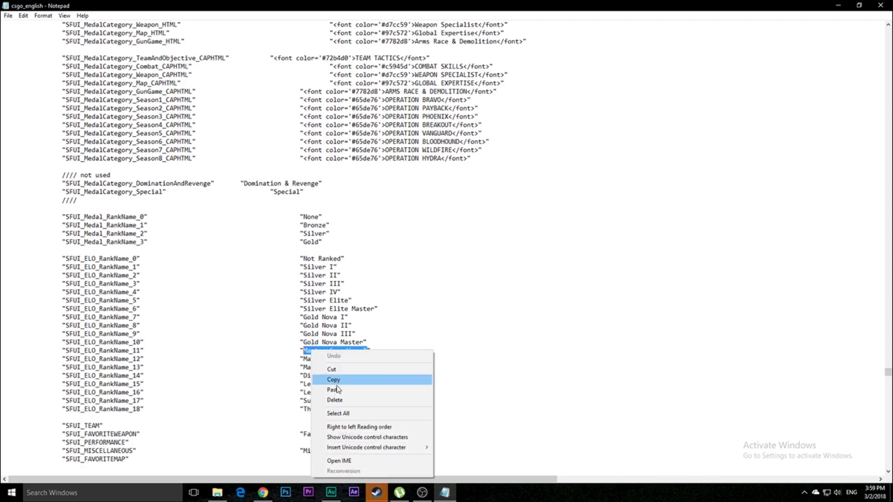
left_click(400, 390)
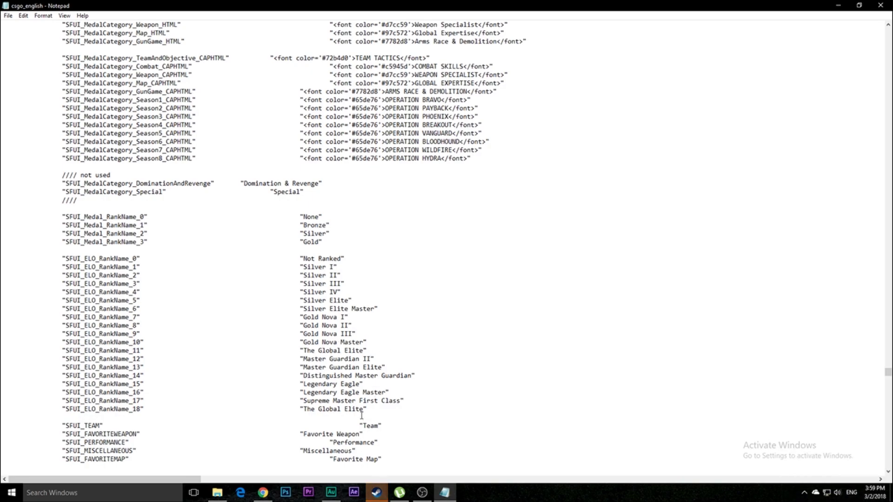
Copy "Master Guardian I" out of the SFUI_ELO_RankName_12 value and paste it over the SFUI_ELO_RankName_18 value
left_click_drag(364, 409, 306, 411)
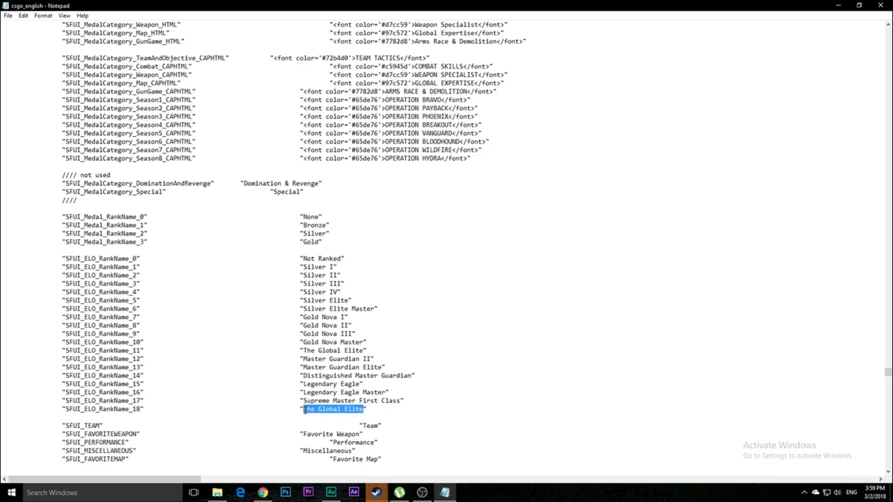
left_click_drag(368, 359, 304, 359)
right_click(305, 359)
left_click(337, 266)
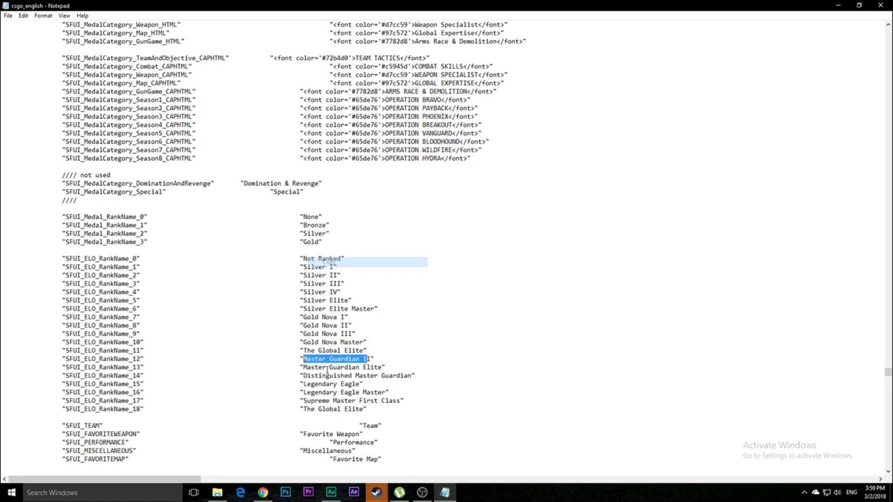
left_click_drag(365, 410, 306, 408)
left_click(309, 409)
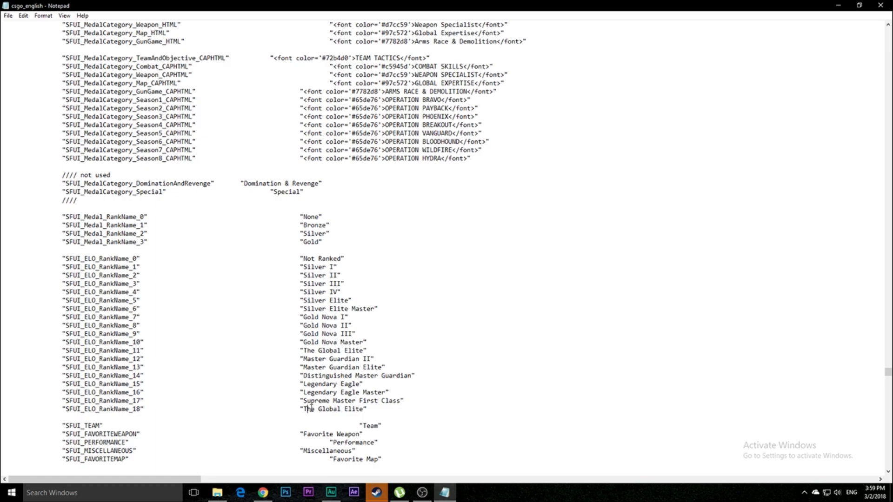
left_click_drag(365, 409, 305, 409)
right_click(305, 409)
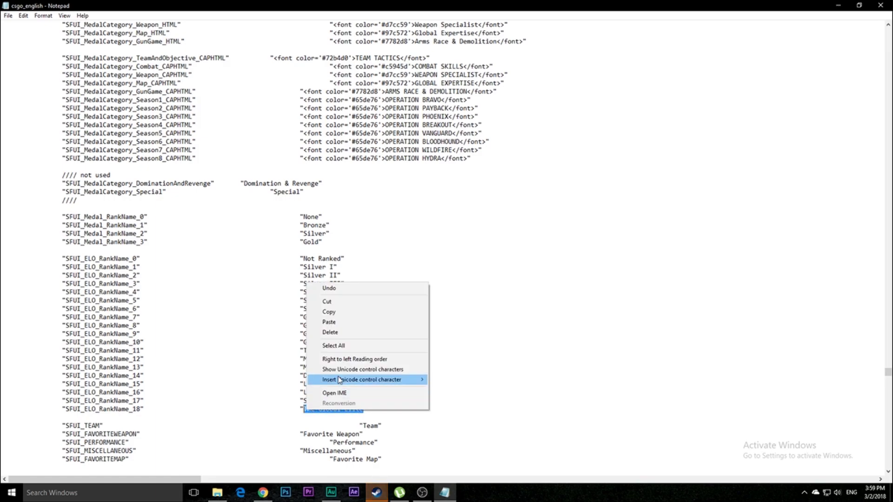
left_click(345, 324)
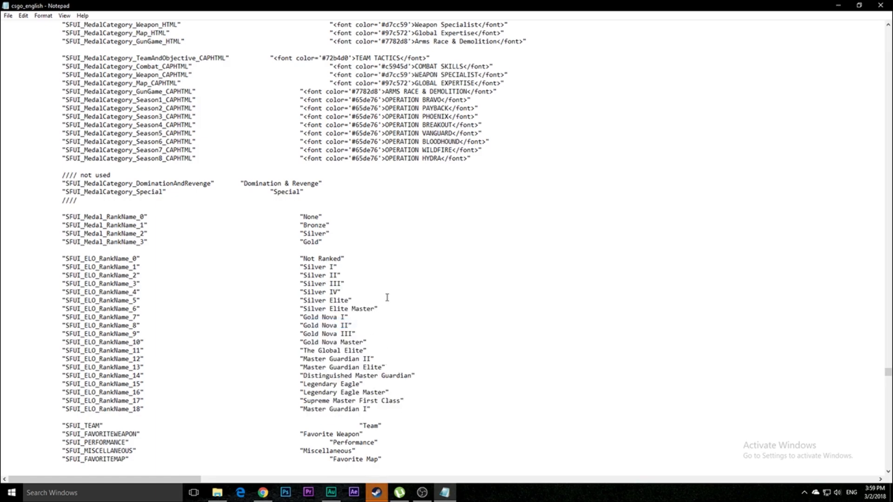
Save the edited csgo_english file and close it
left_click(8, 15)
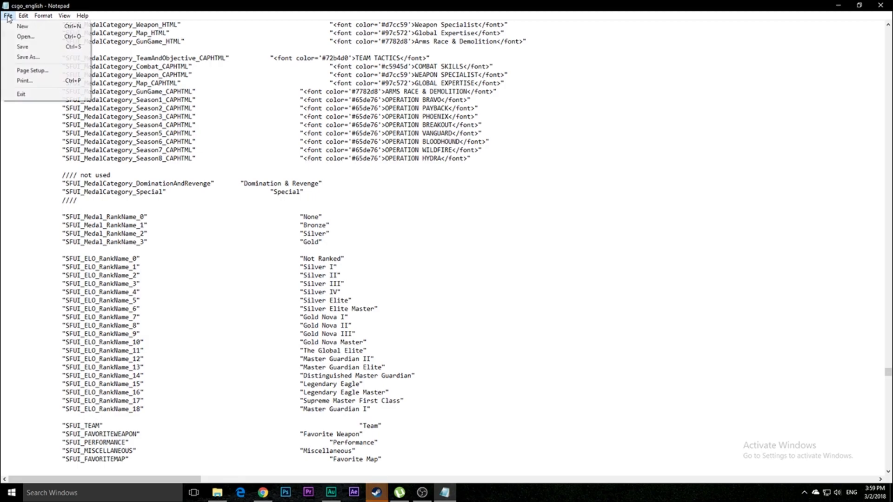
left_click(20, 47)
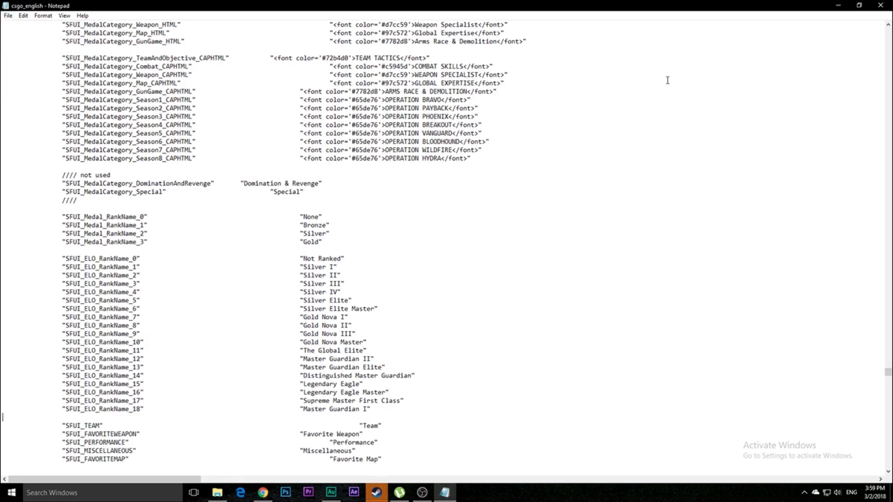
left_click(880, 5)
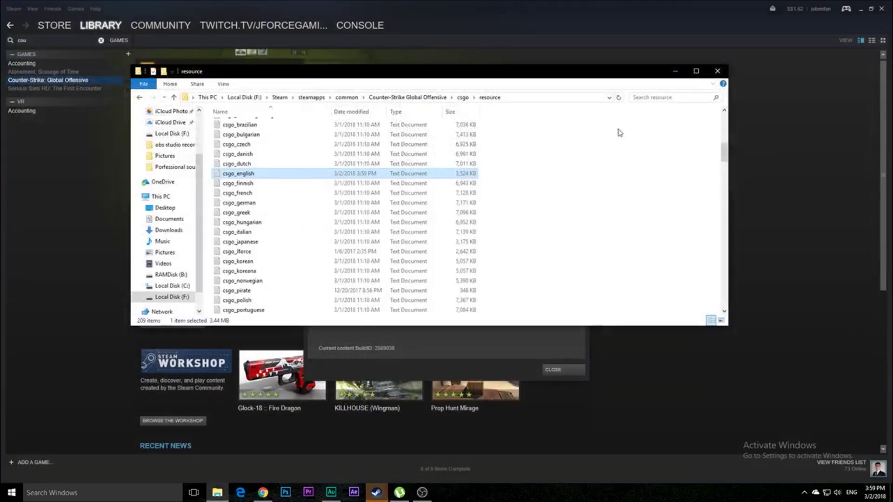
Put away the resource folder and game properties windows and launch Counter-Strike: Global Offensive
left_click(676, 72)
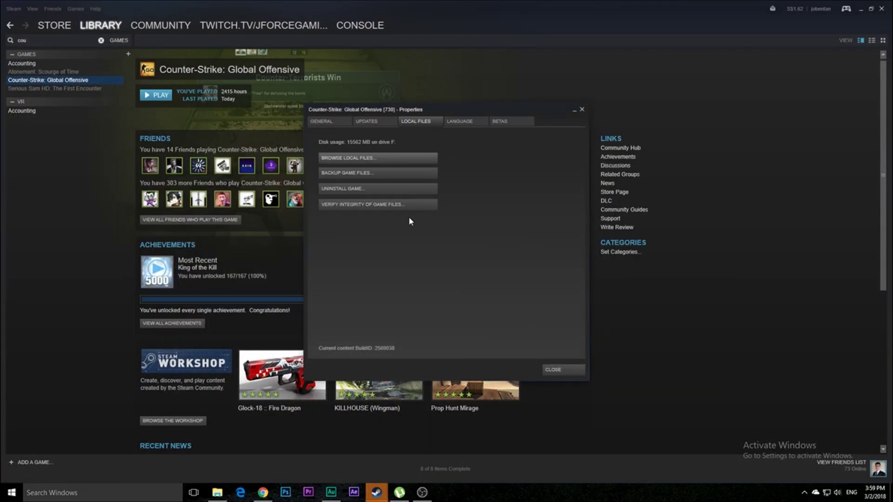
left_click(322, 121)
left_click(582, 109)
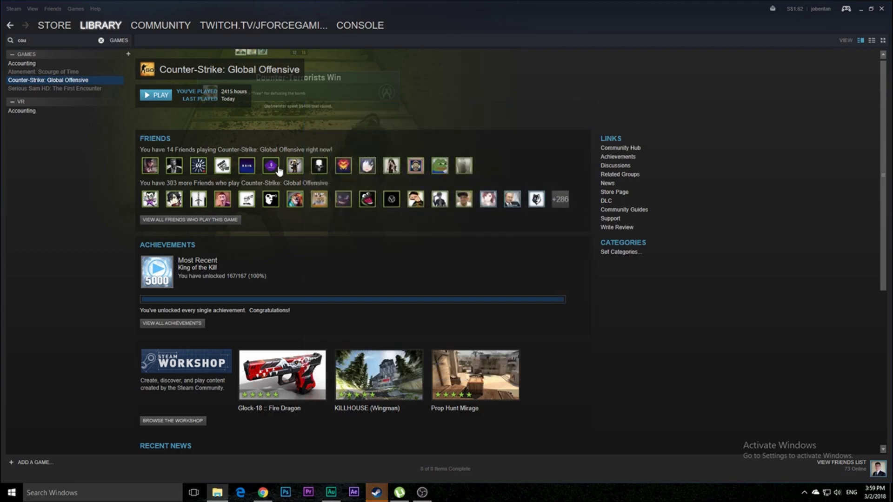
left_click(161, 95)
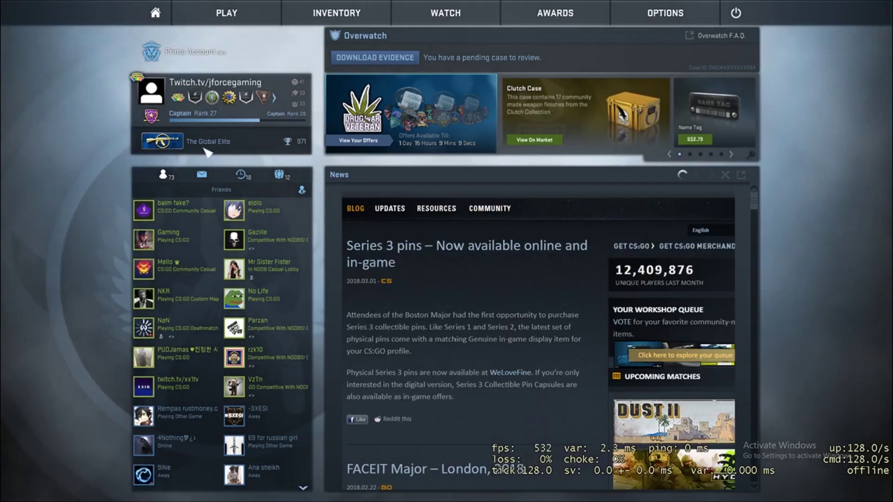
Take a Steam screenshot of the main menu showing the profile's rank name and exit the game
mouse_move(204, 150)
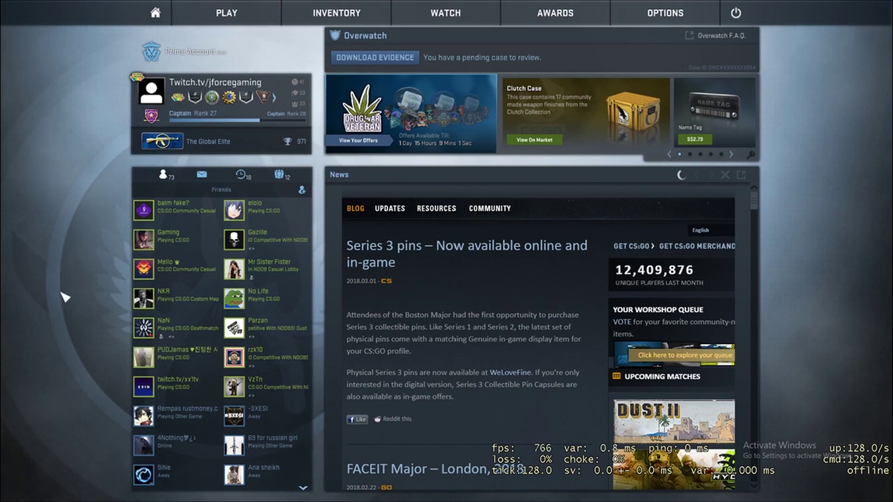
key("F12")
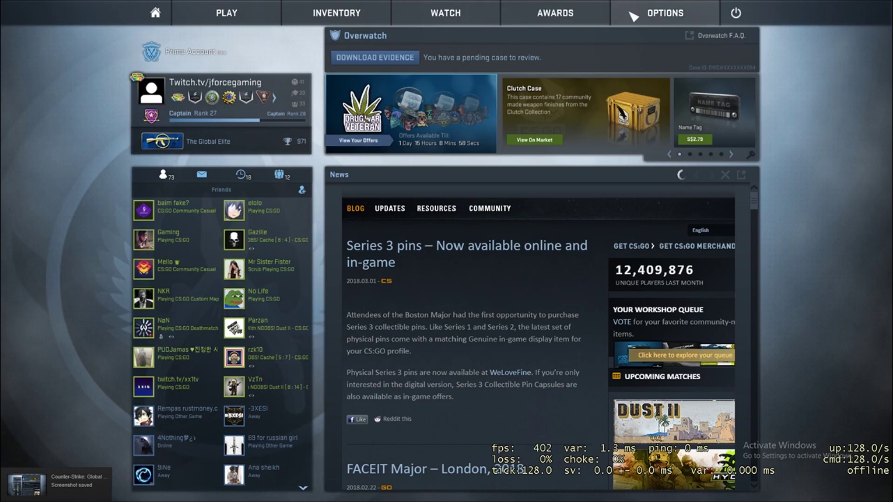
left_click(736, 14)
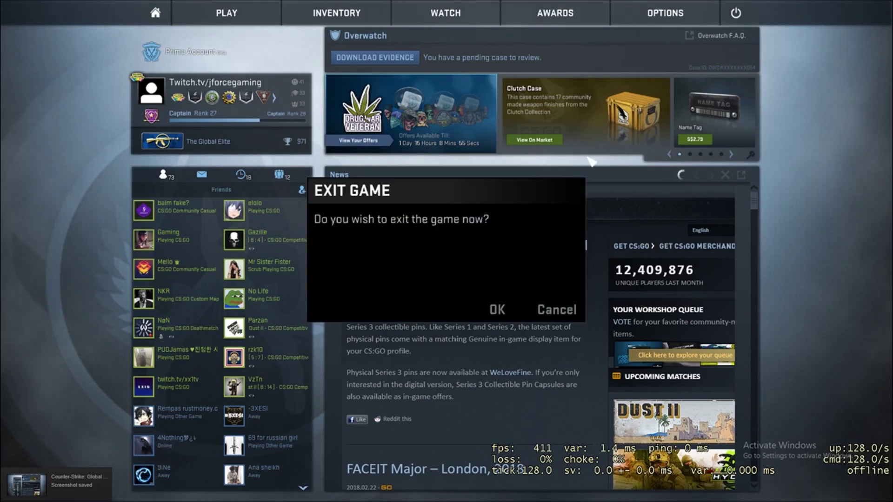
left_click(497, 310)
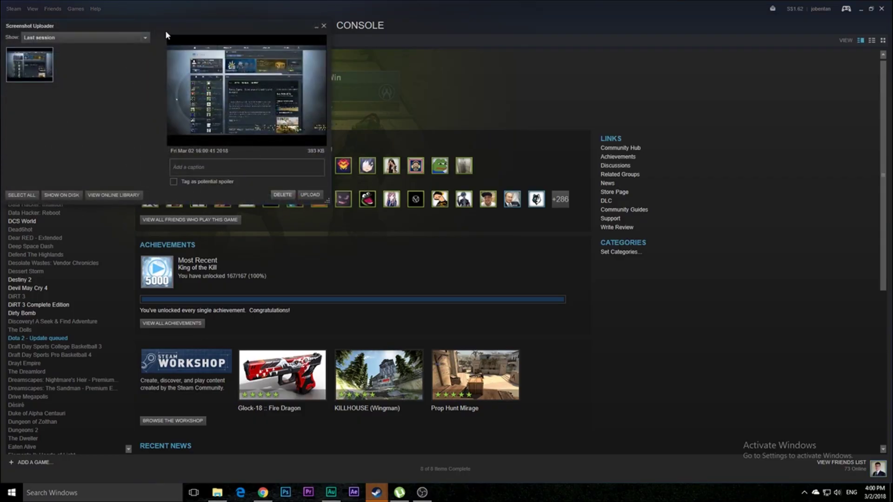
Show the new screenshot on disk and copy the newest image from the screenshots folder to the desktop
left_click(298, 232)
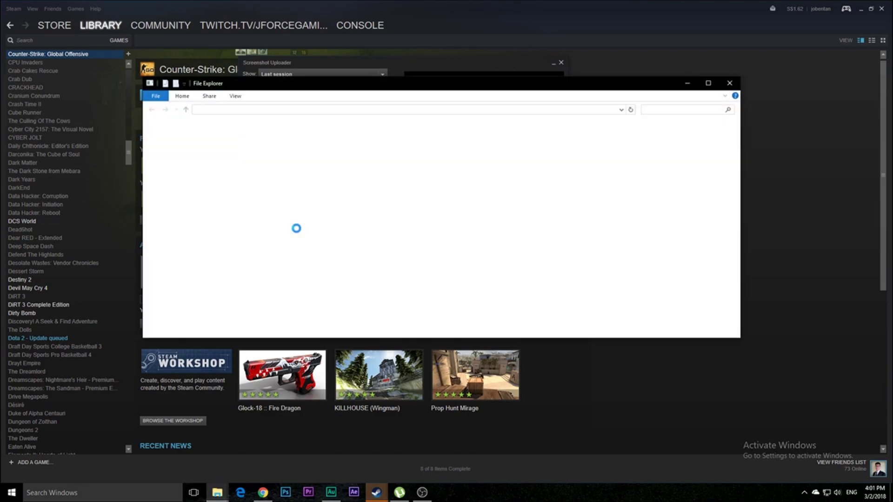
scroll(444, 201, "down", 15)
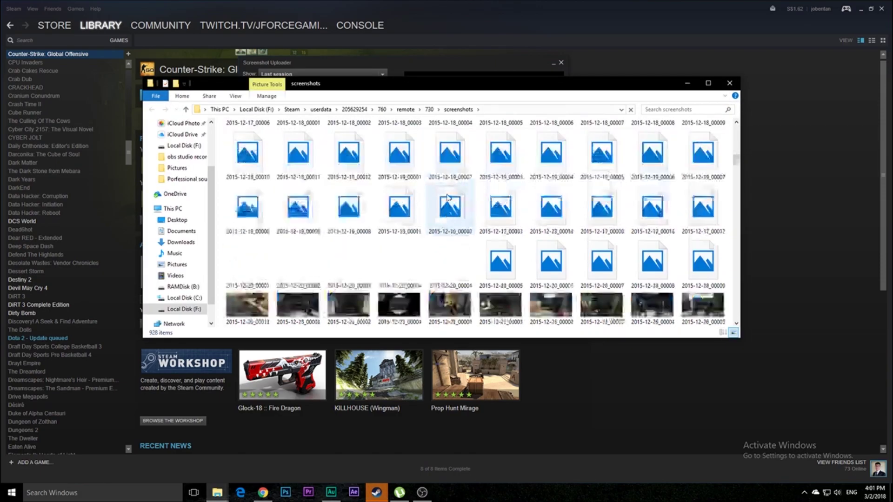
scroll(461, 201, "down", 10)
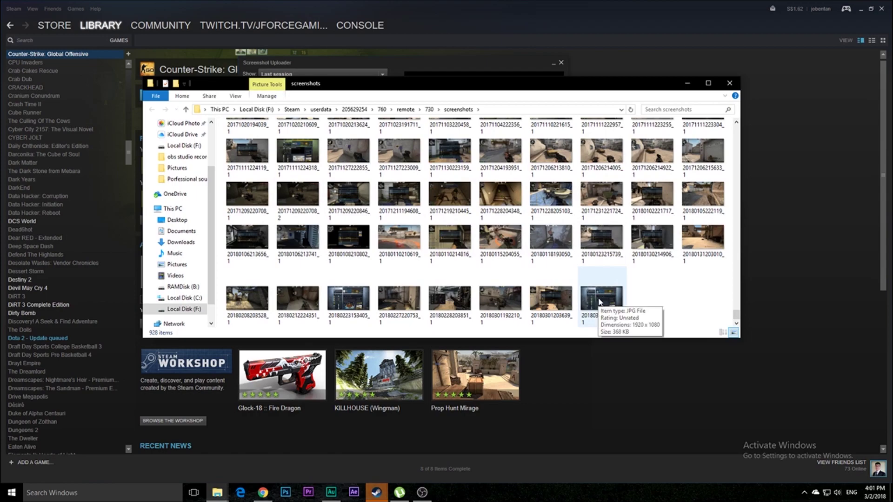
left_click(861, 9)
left_click(862, 10)
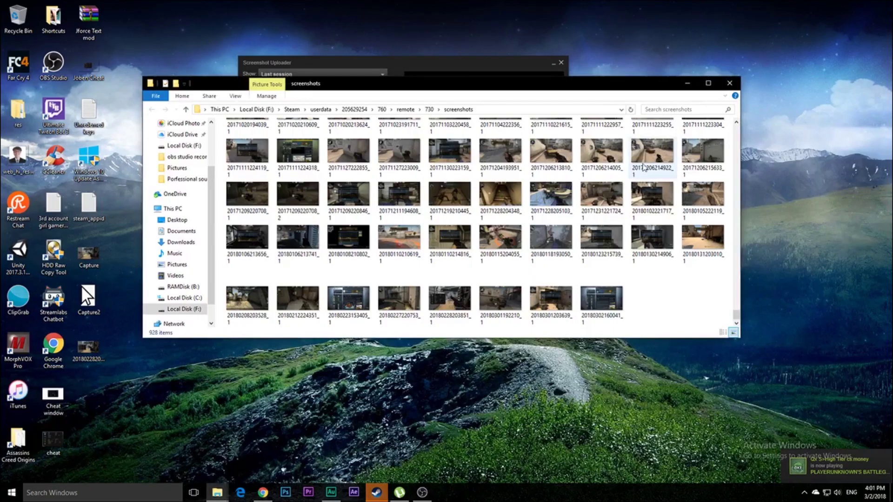
left_click_drag(590, 84, 620, 75)
left_click_drag(629, 296, 105, 395)
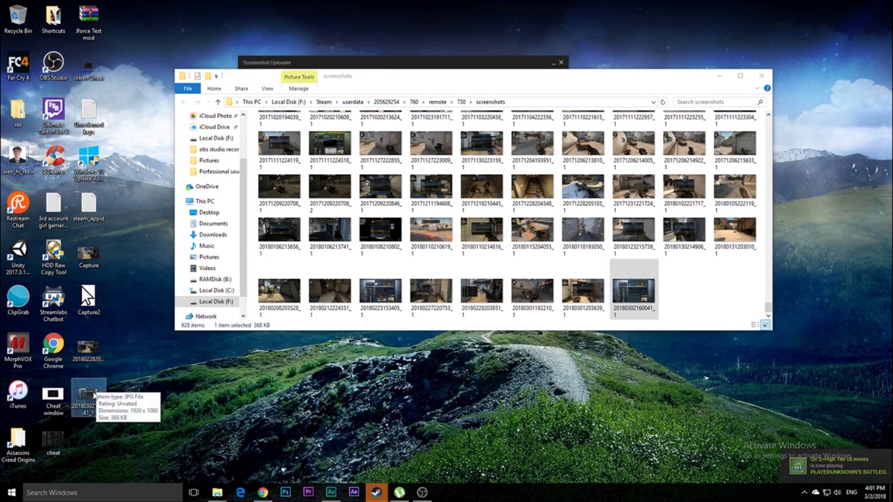
Rename the copied screenshot on the desktop as "global elite" and close the screenshots folder and Screenshot Uploader
right_click(86, 393)
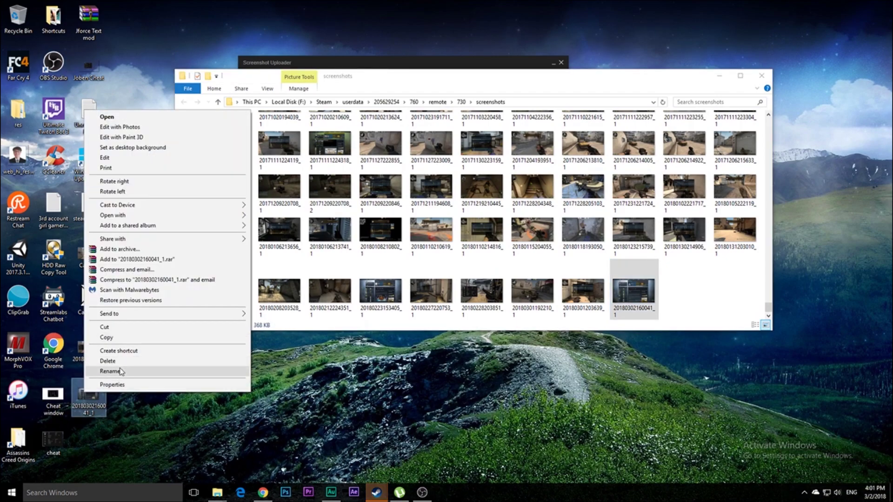
left_click(111, 371)
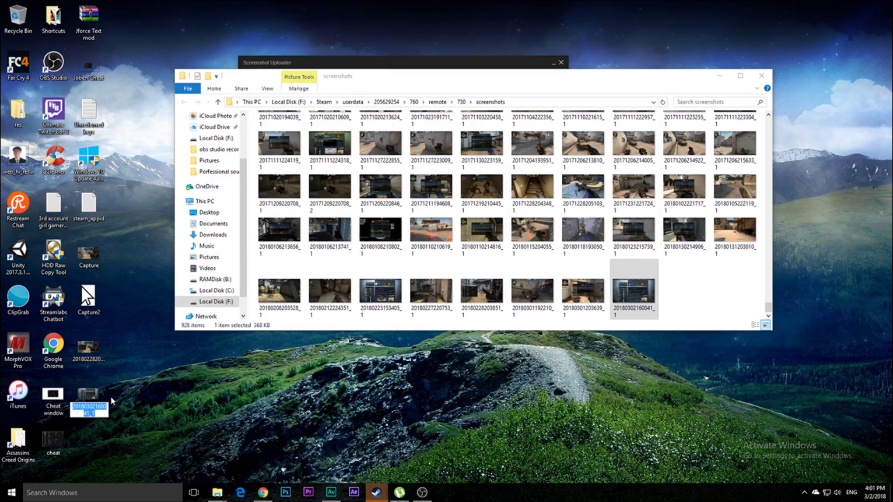
type("g")
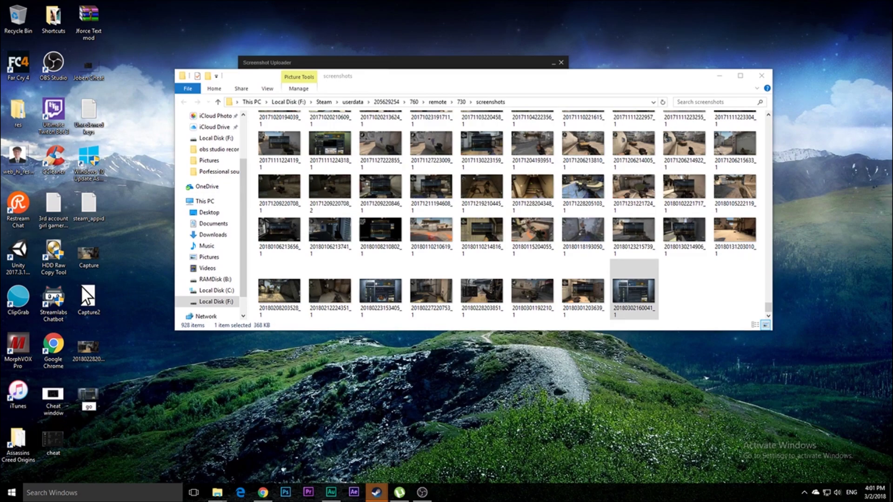
type("lobal elite")
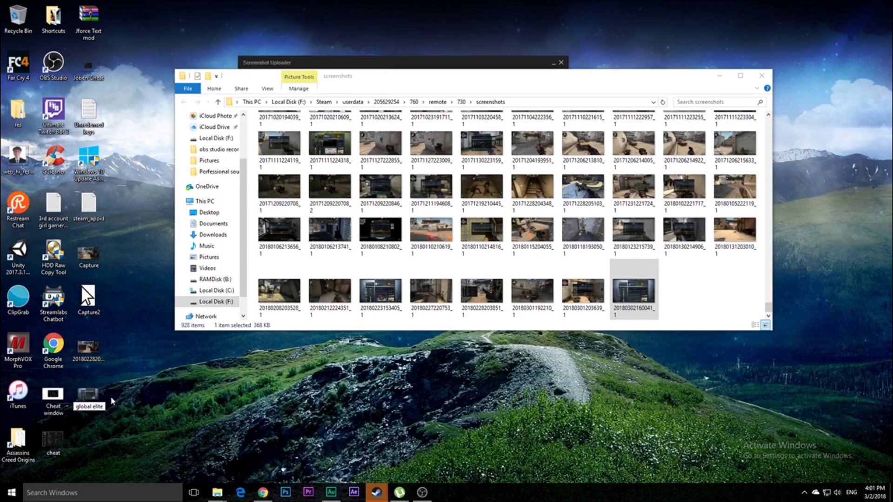
key("Return")
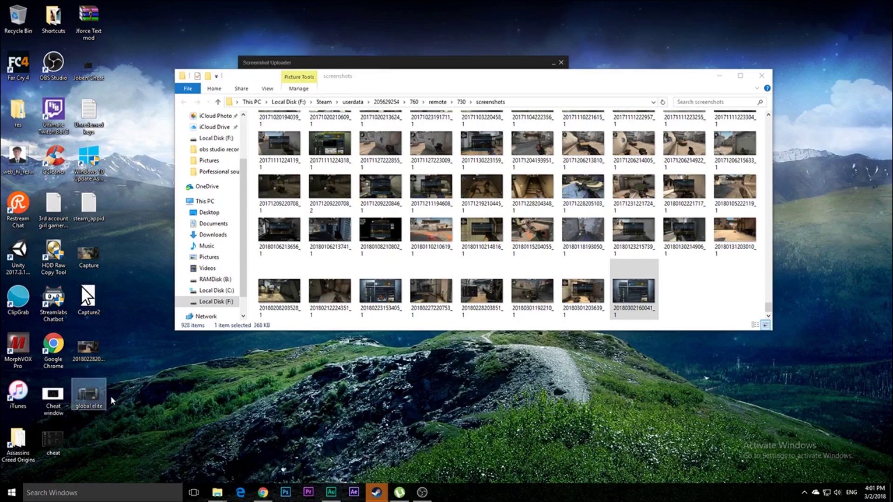
left_click(158, 385)
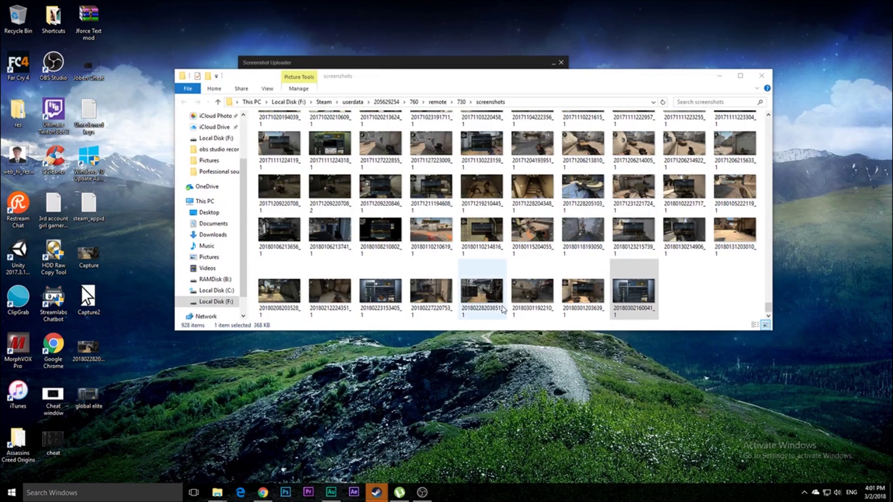
left_click(761, 75)
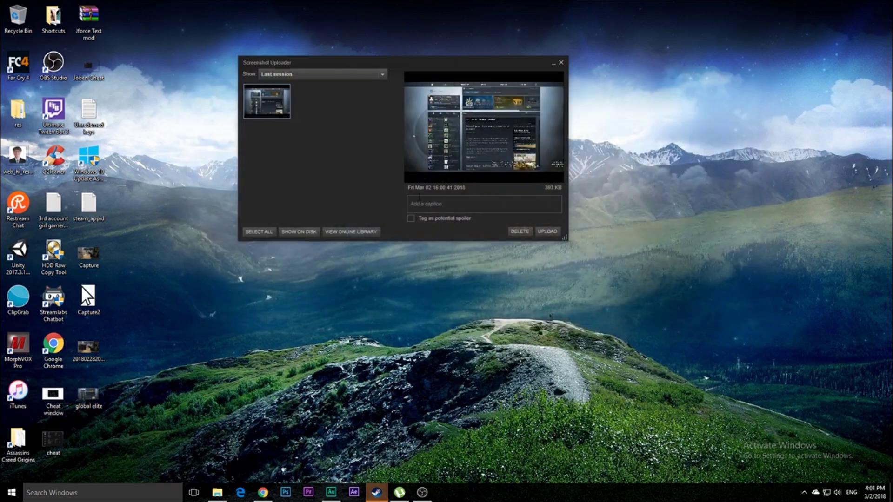
left_click(561, 62)
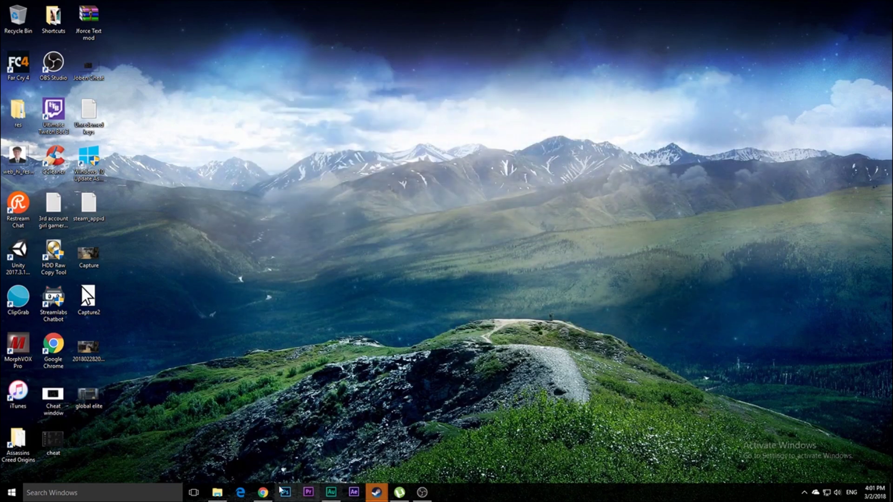
Switch to Chrome and compare the rank charts in the csgo ranks image results, returning to the Imgur chart from 11/21/2017
left_click(263, 493)
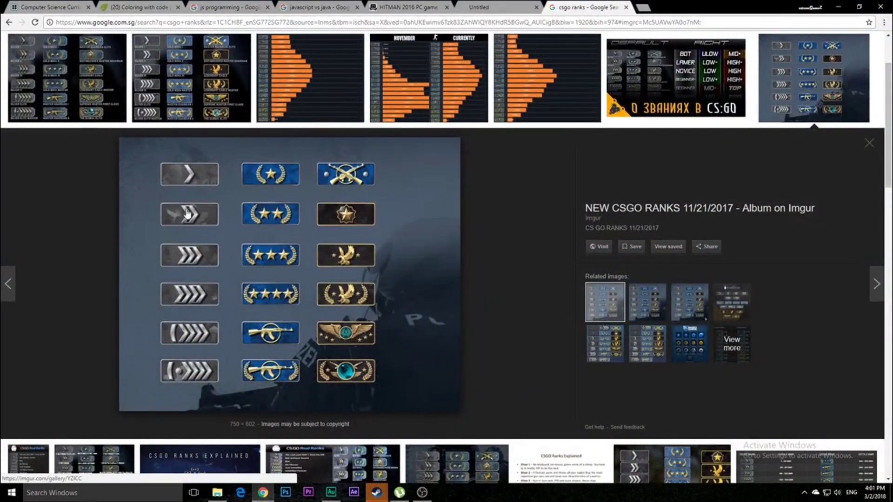
scroll(189, 173, "up", 2)
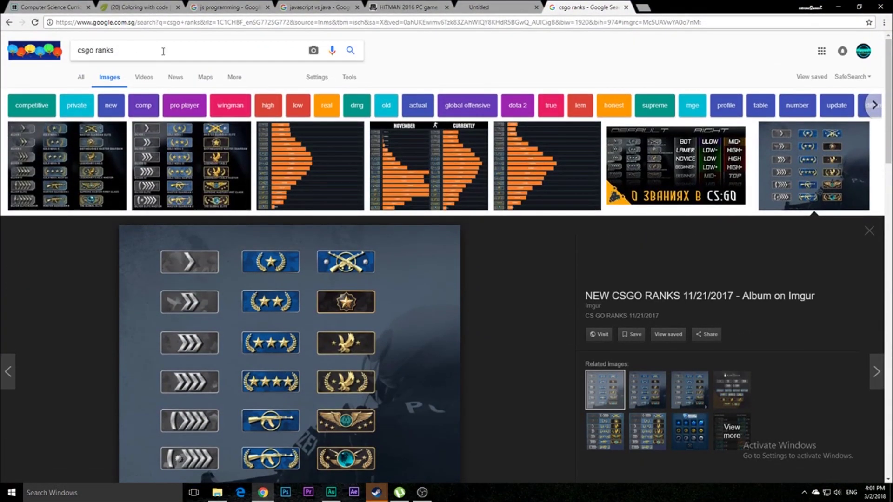
scroll(293, 251, "down", 1)
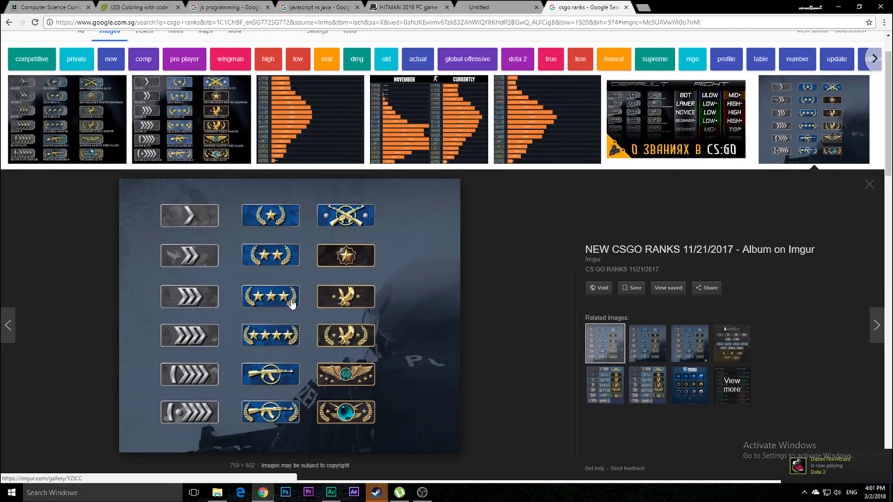
left_click(196, 126)
left_click(814, 126)
left_click(107, 125)
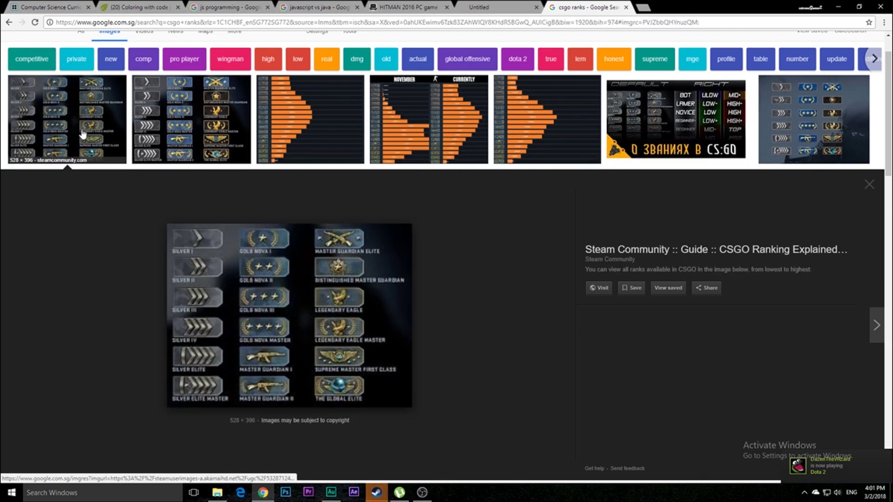
left_click(195, 129)
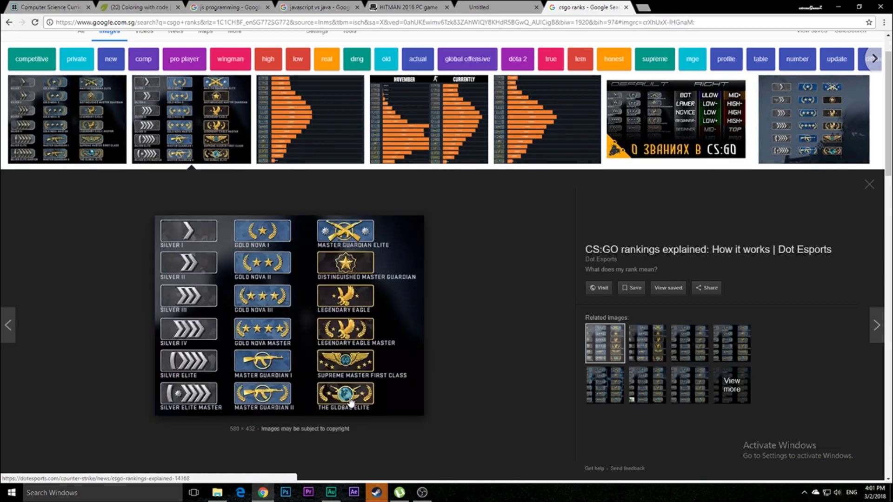
left_click(818, 101)
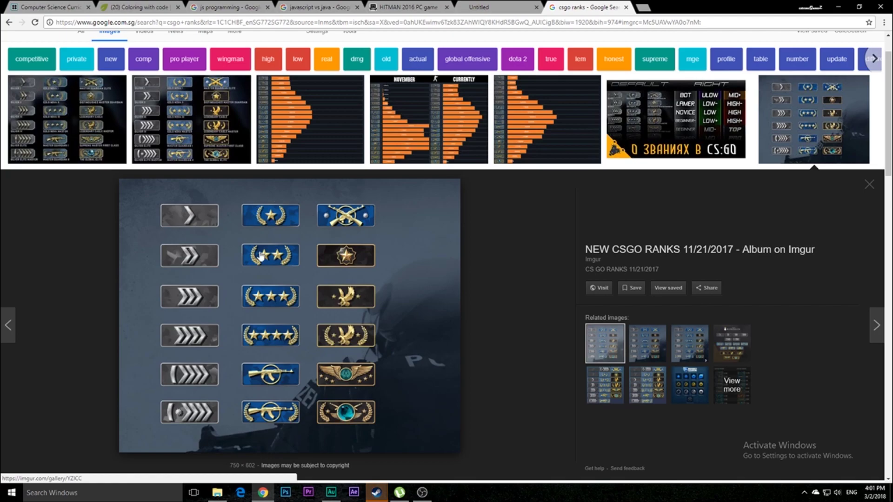
Save the Imgur rank chart image to the desktop as a PNG named "csgo rank"
right_click(236, 271)
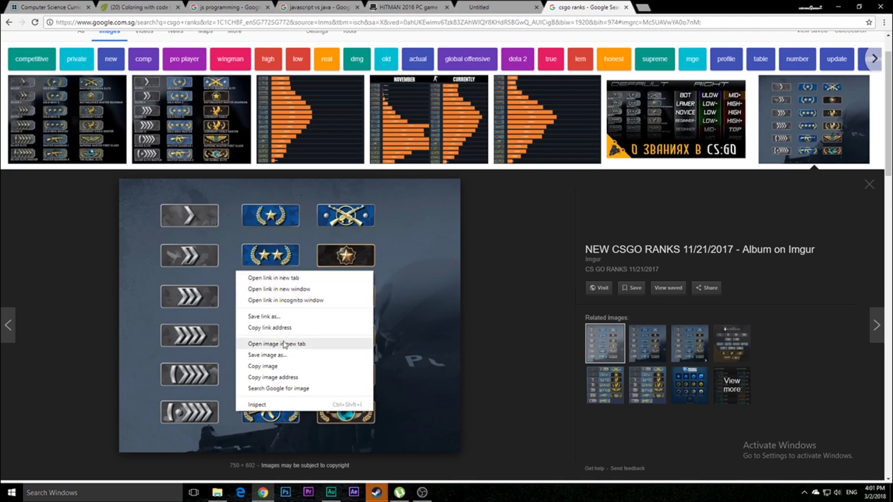
left_click(269, 355)
left_click(99, 216)
left_click(100, 222)
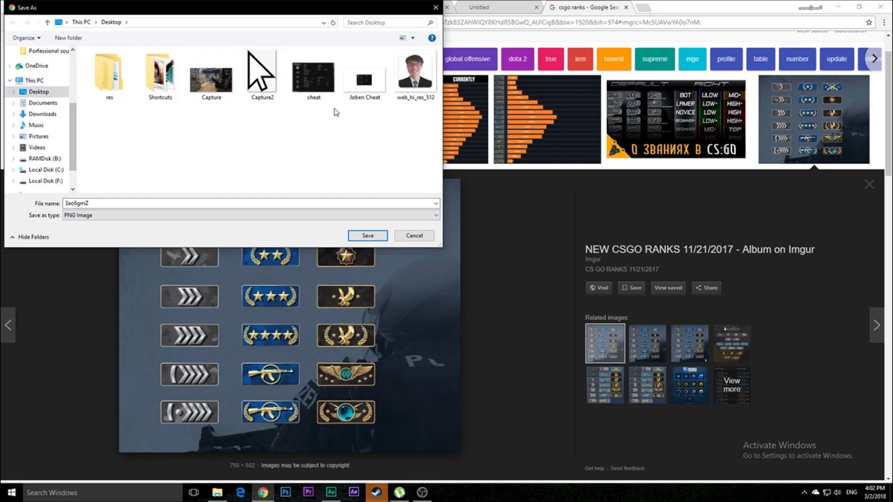
left_click_drag(154, 203, 13, 205)
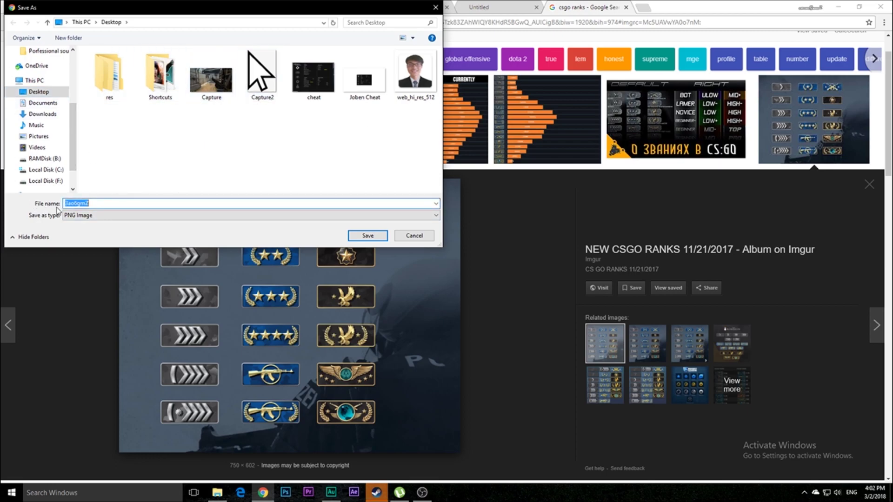
type("csgo rank")
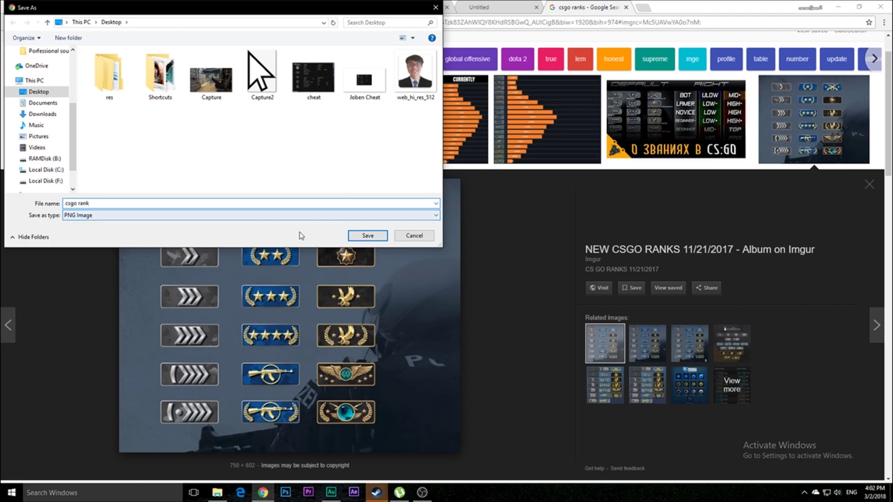
left_click(368, 235)
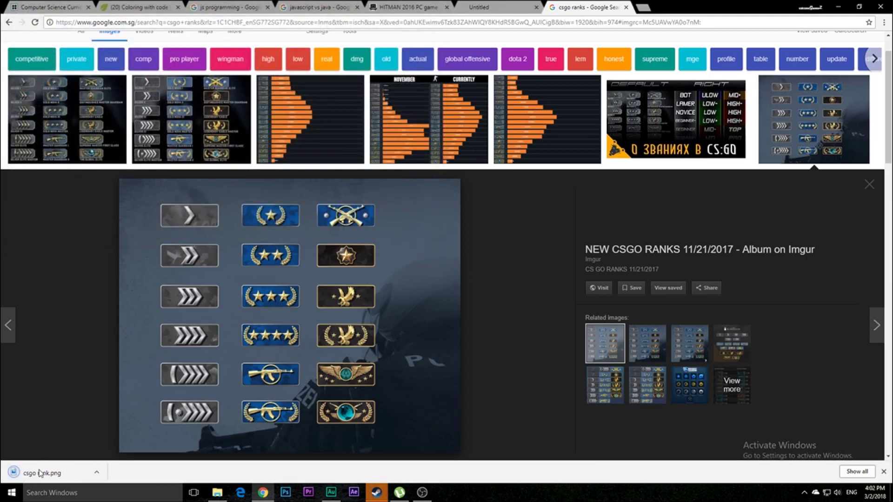
Put away the browser and launch Photoshop, using the monitor profile anyway and dismissing the Welcome window
left_click(837, 6)
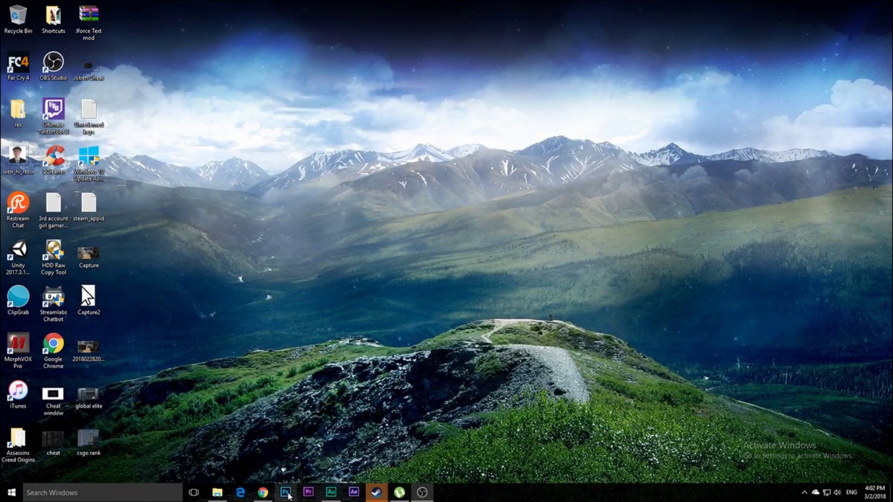
left_click(287, 494)
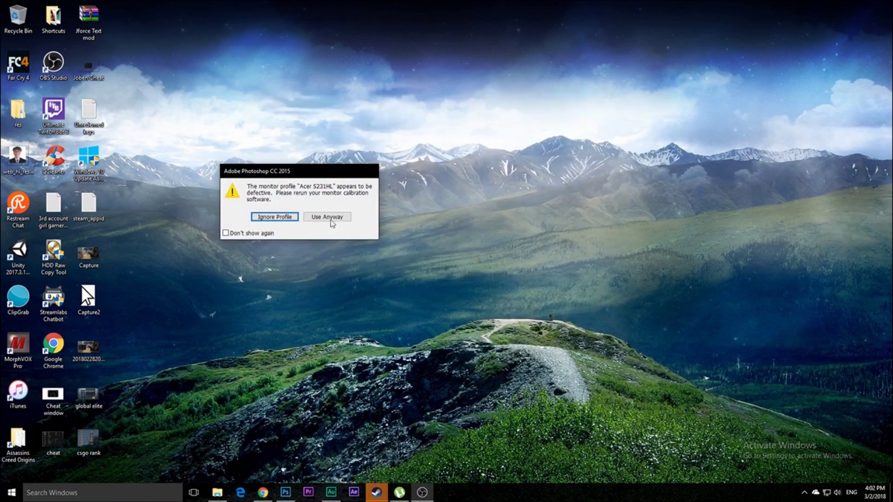
left_click(332, 219)
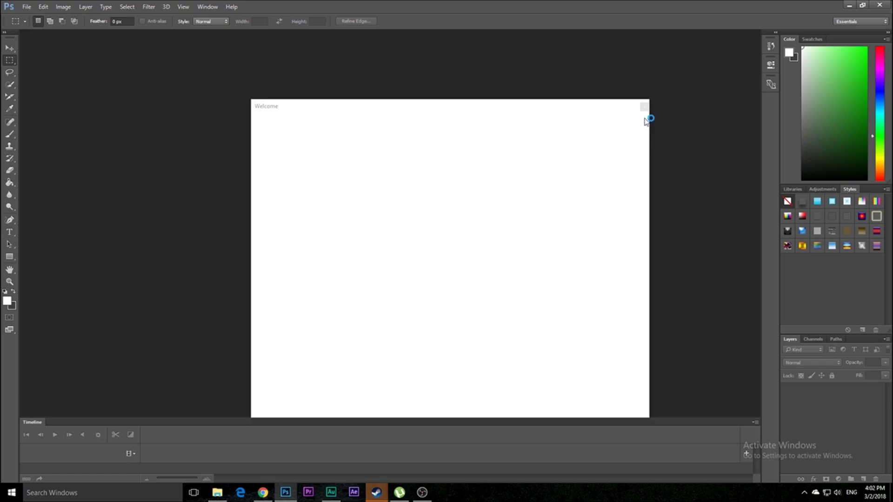
left_click(645, 108)
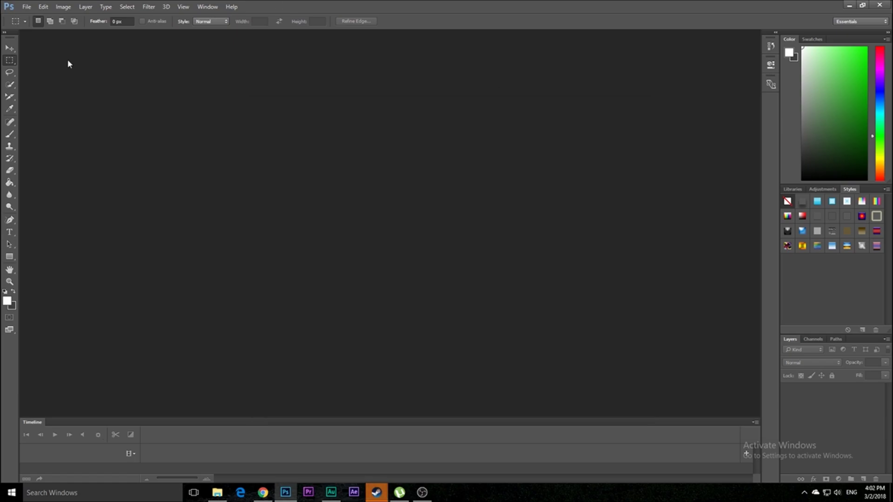
Open the "global elite" screenshot from the desktop in Photoshop
left_click(27, 7)
left_click(30, 26)
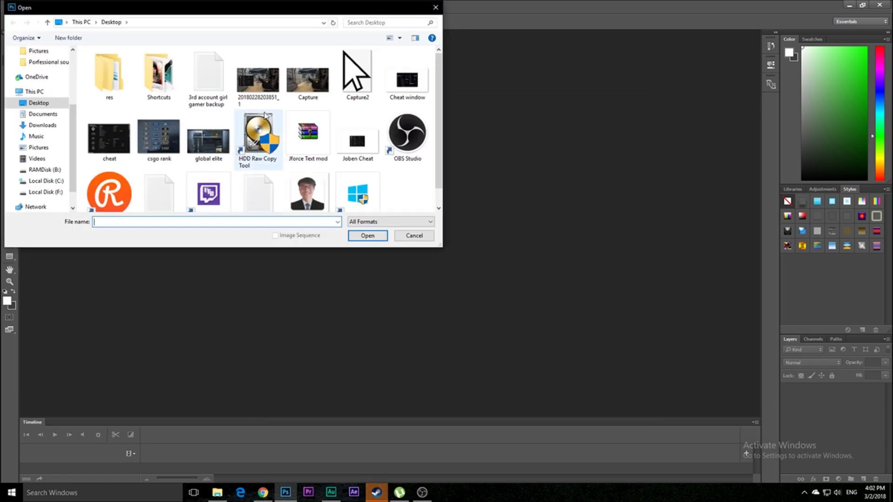
scroll(264, 115, "down", 1)
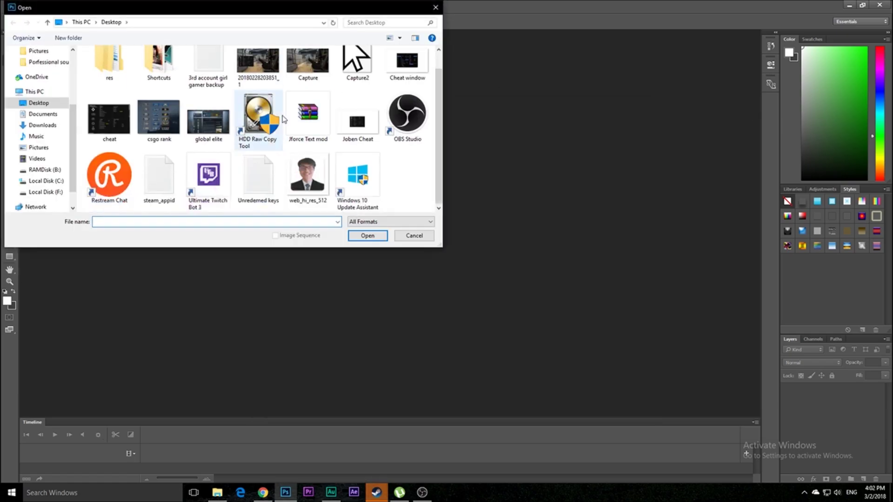
double_click(208, 118)
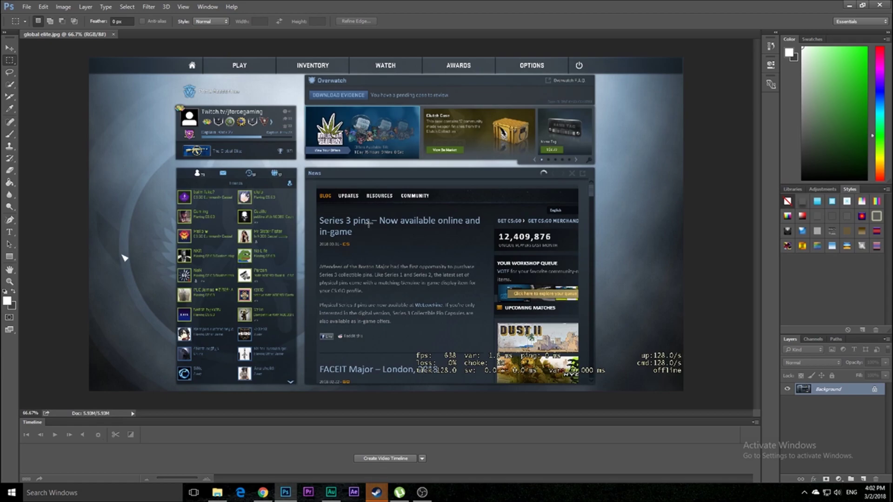
scroll(370, 225, "up", 2)
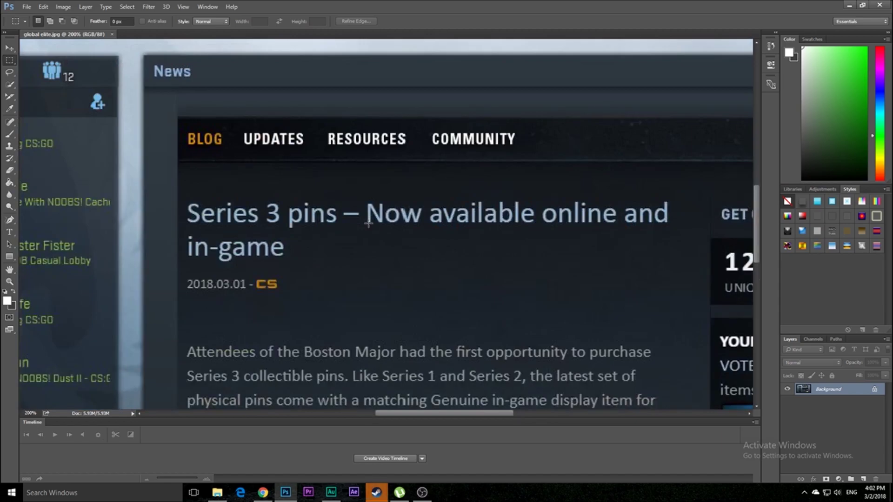
scroll(479, 415, "left", 5)
scroll(79, 345, "up", 5)
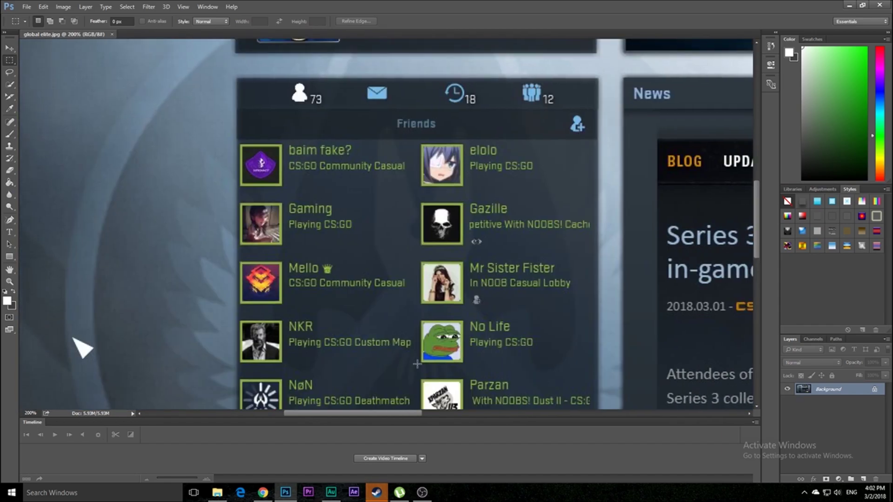
scroll(419, 339, "up", 2)
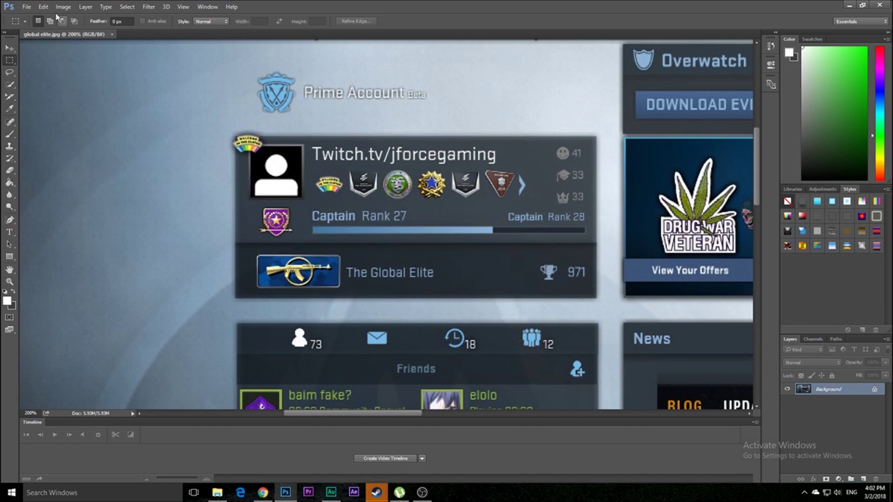
Open the "csgo rank" image from the desktop as a second document
left_click(27, 6)
left_click(105, 26)
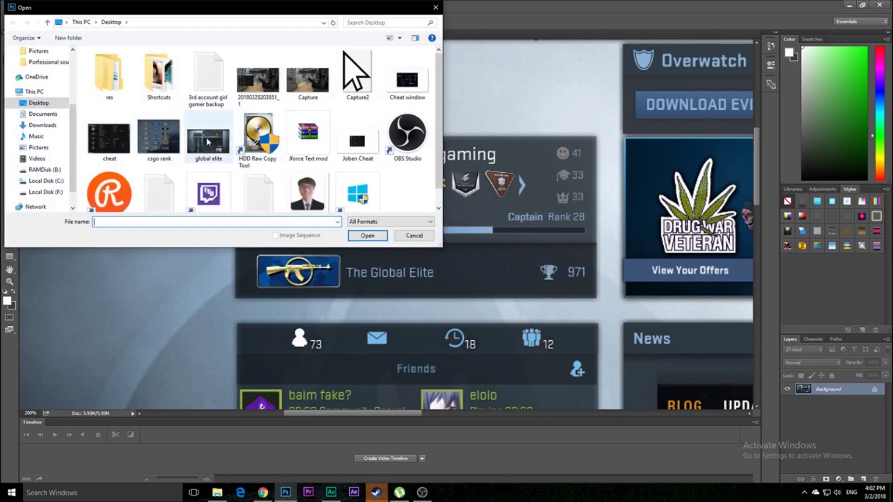
left_click(154, 143)
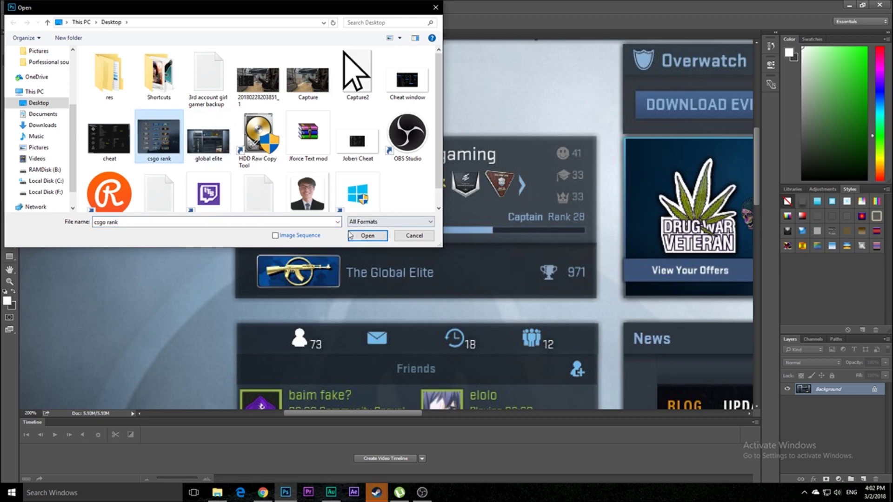
left_click(366, 236)
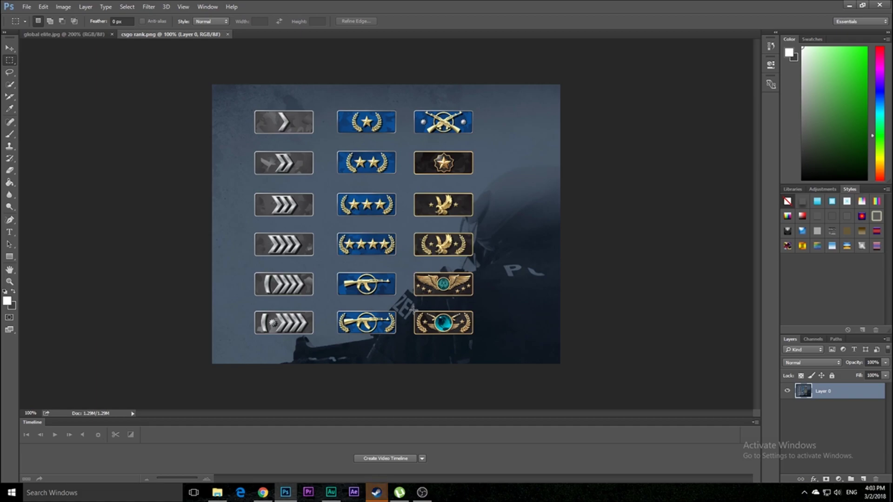
Select the Global Elite badge in the rank chart with a rectangular marquee and move that document to a new window
left_click_drag(413, 309, 473, 335)
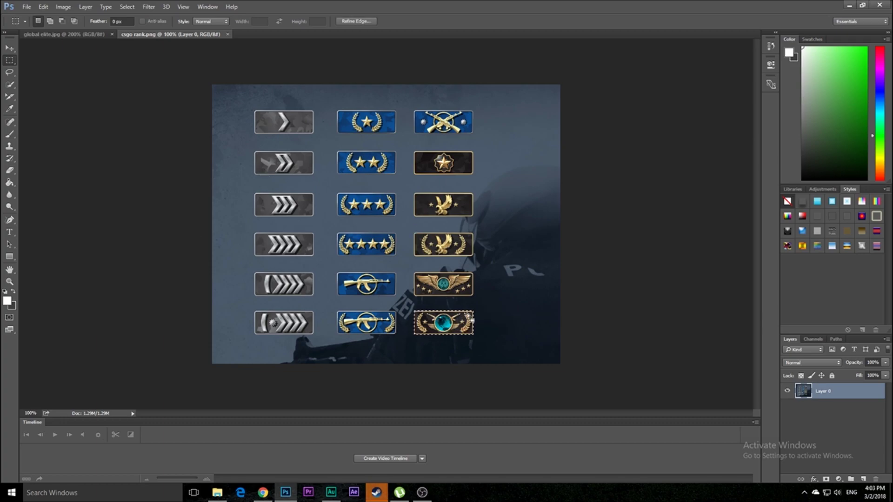
right_click(196, 36)
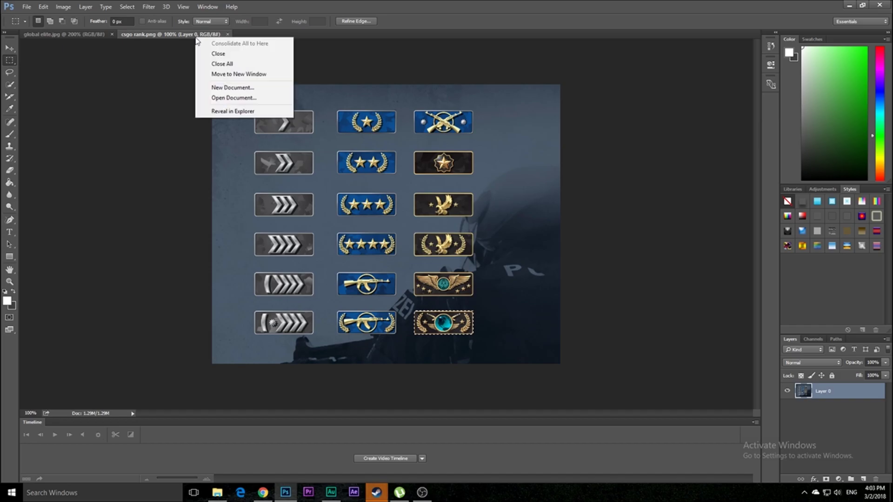
left_click(235, 75)
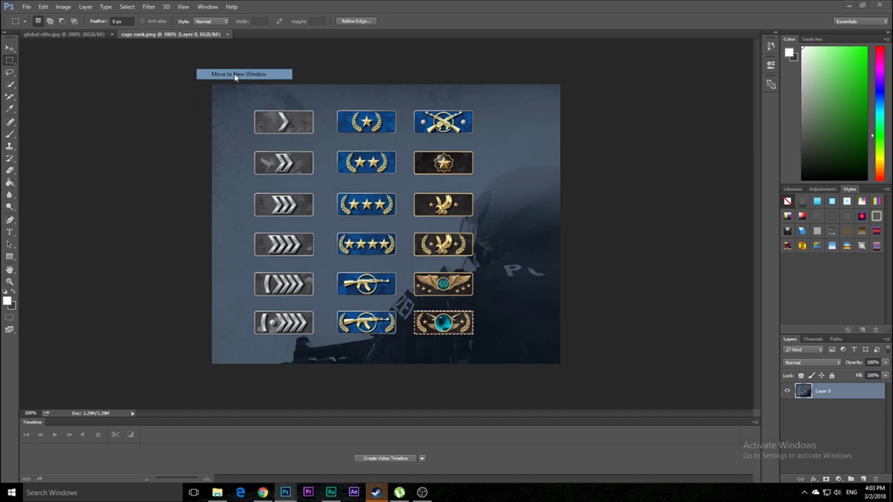
Move the selected Global Elite badge into the screenshot, close the rank chart, and place the badge near the profile's current rank icon
left_click(9, 48)
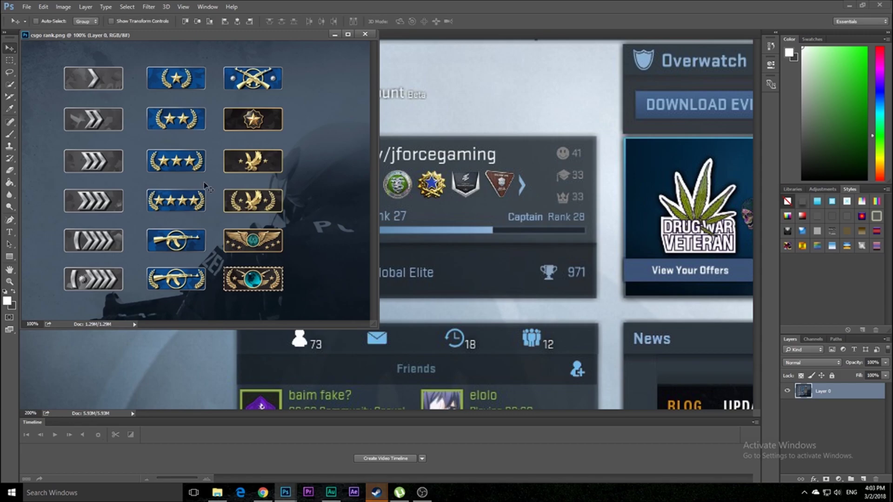
left_click_drag(252, 281, 469, 267)
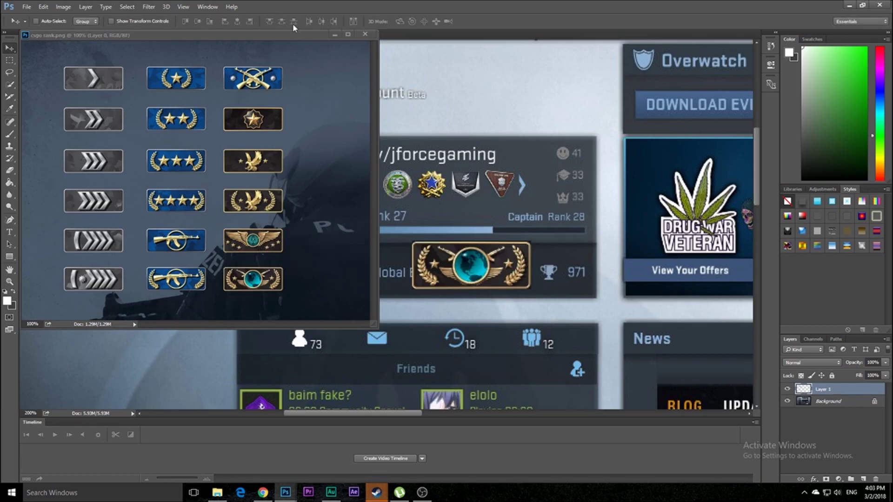
left_click(366, 34)
left_click_drag(471, 277, 353, 263)
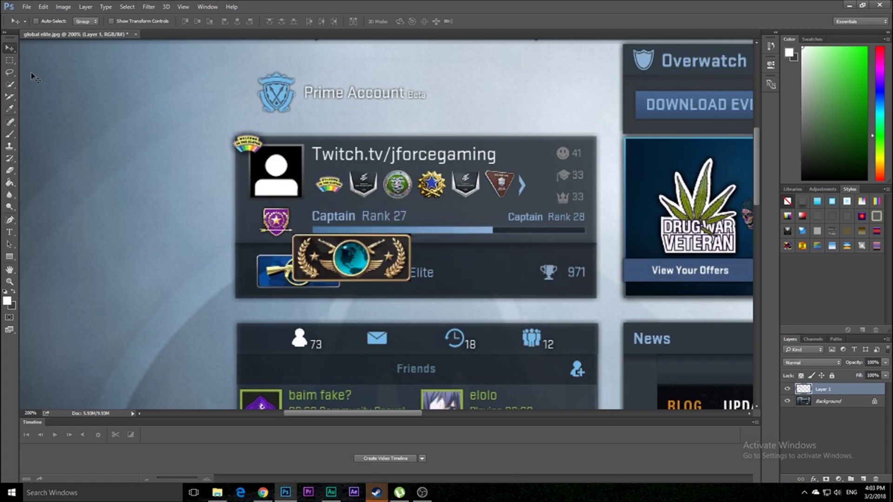
Free-transform the Global Elite badge to about 72% width and 71% height, fit it exactly over the profile's rank icon, and apply the transformation
left_click(9, 61)
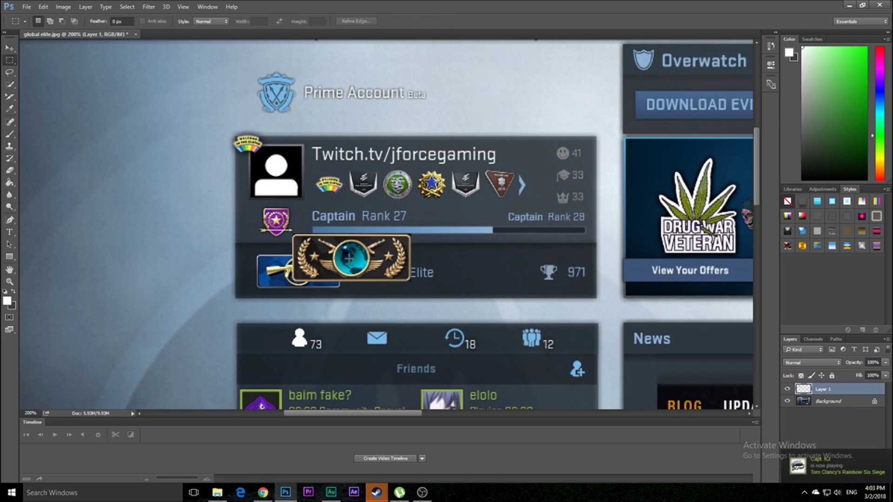
right_click(349, 258)
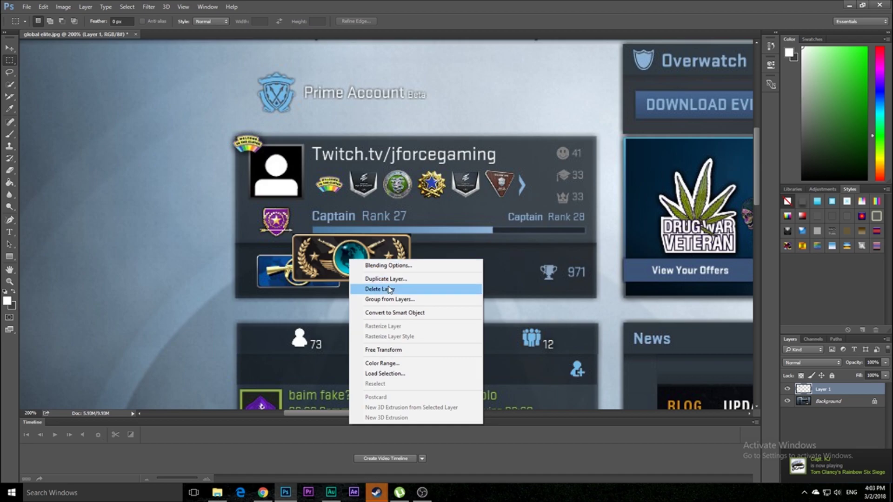
left_click(392, 352)
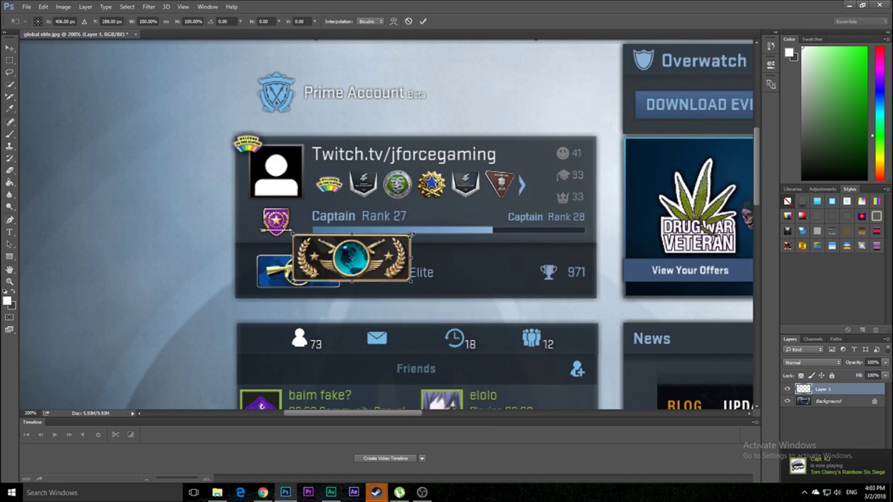
left_click_drag(411, 235, 415, 274)
left_click_drag(347, 269, 271, 277)
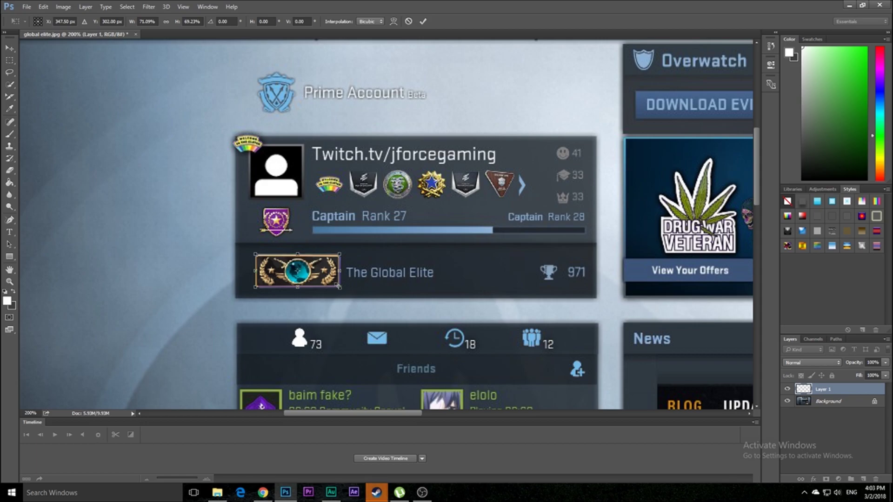
left_click_drag(340, 288, 302, 280)
left_click(9, 48)
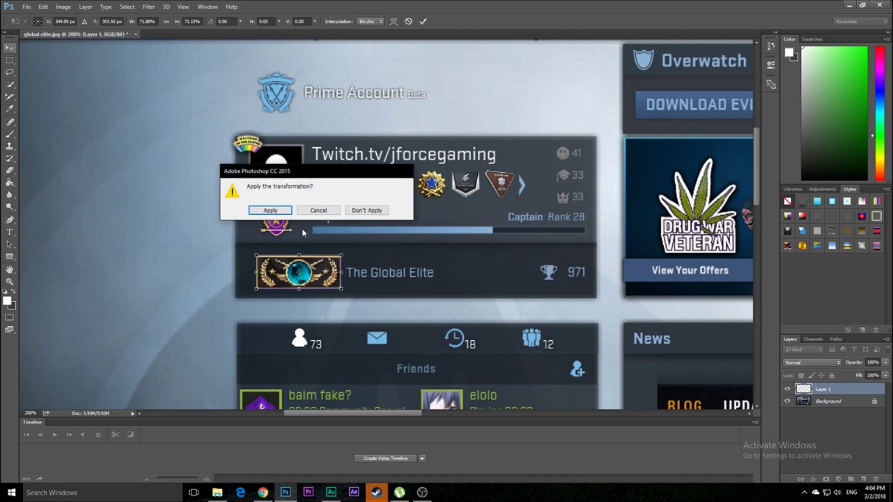
left_click(261, 210)
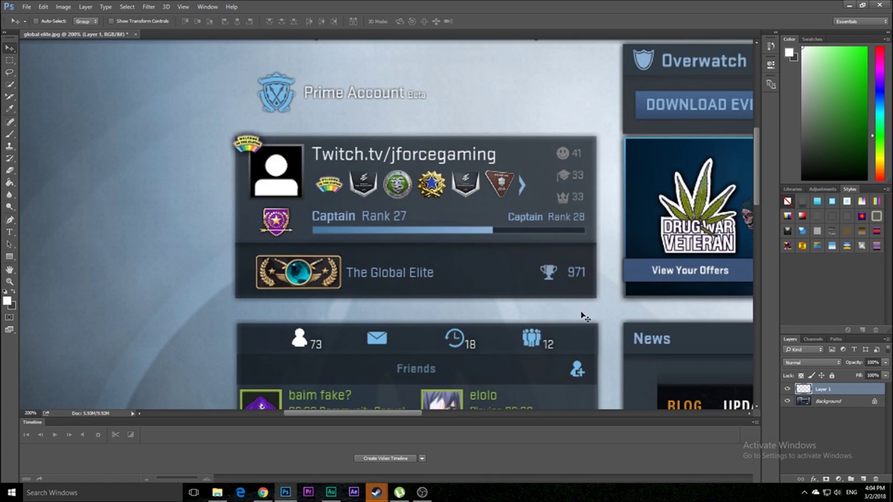
Save the edited screenshot to the desktop as a JPEG named "global elite editied", accepting the JPEG options
key("ctrl+minus")
key("ctrl+minus")
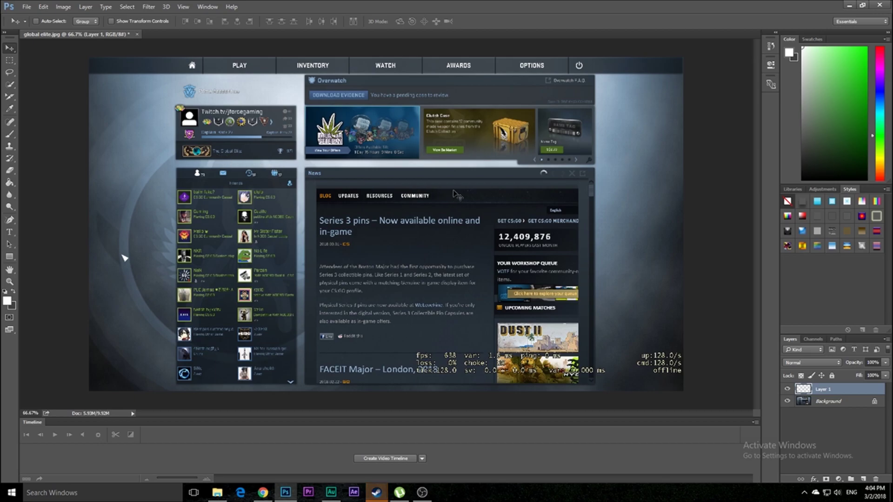
left_click(27, 6)
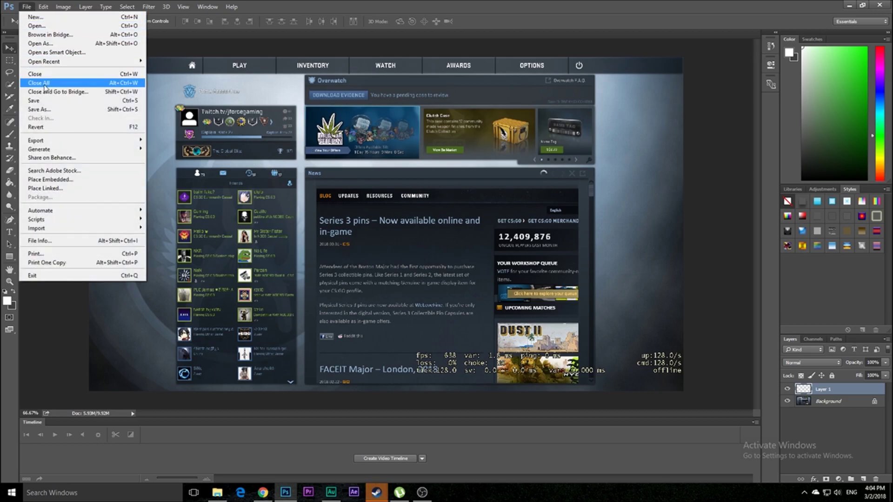
left_click(43, 111)
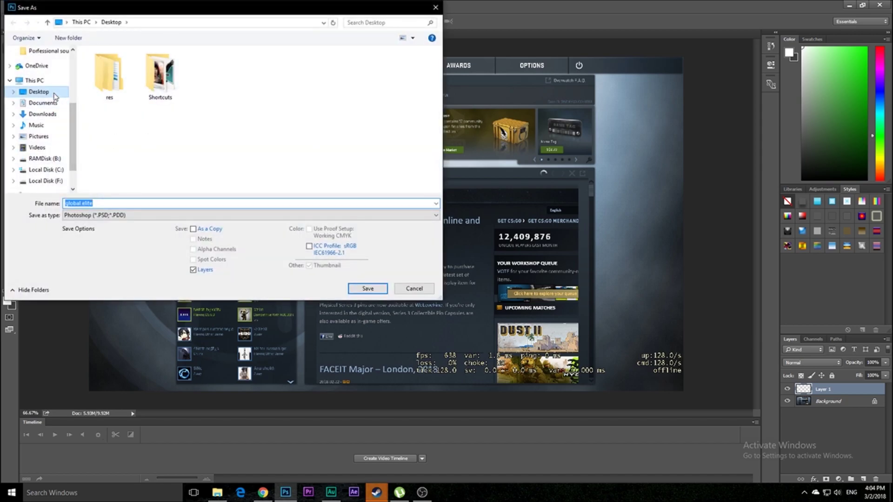
left_click(113, 214)
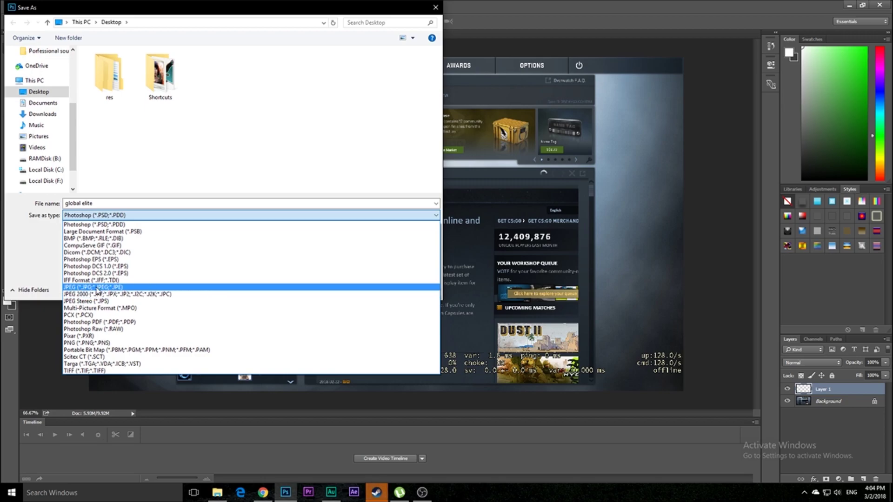
left_click(97, 287)
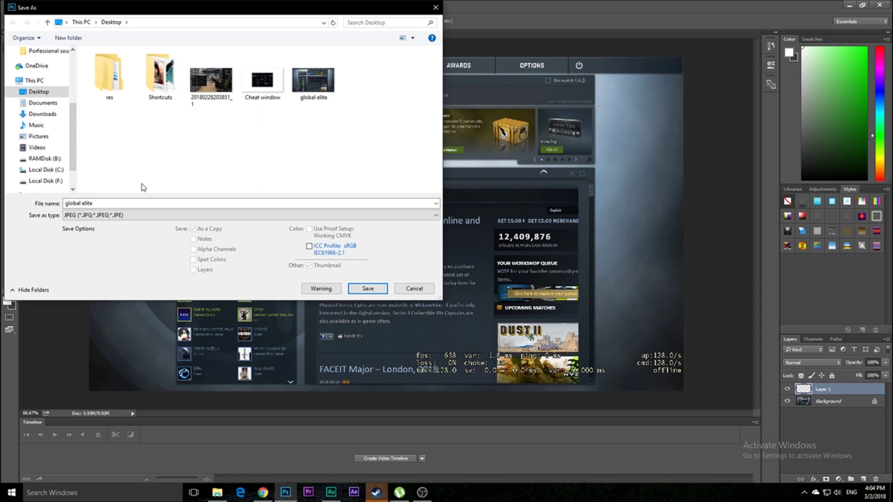
left_click(102, 204)
type("global elite")
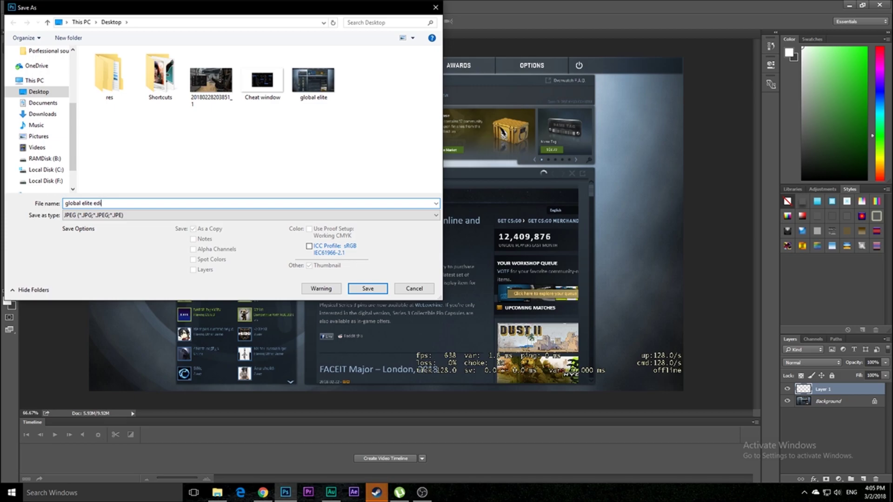
key("Return")
left_click(497, 137)
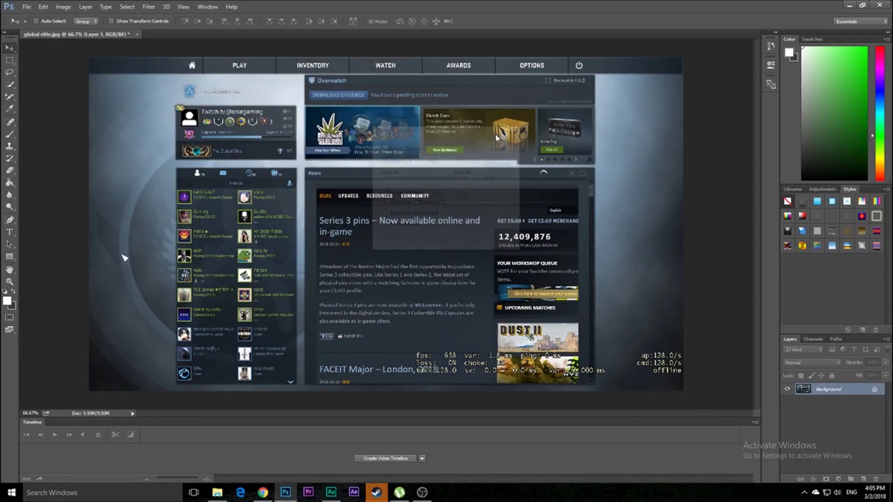
Minimize Photoshop, view the saved "global elite editied" image from the desktop, and close the viewer
left_click(850, 6)
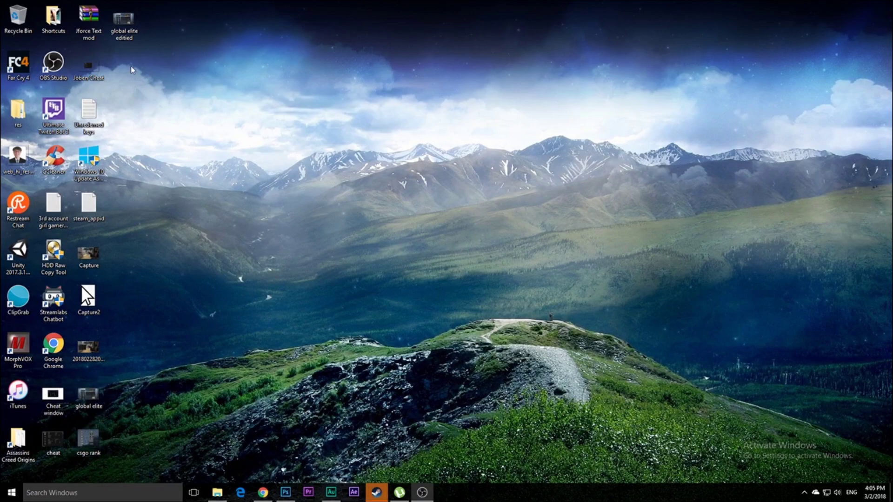
double_click(124, 27)
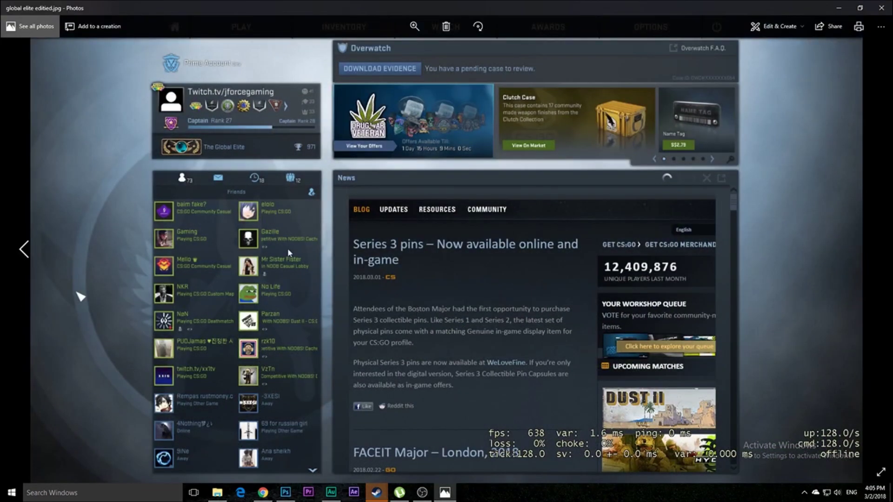
left_click(881, 8)
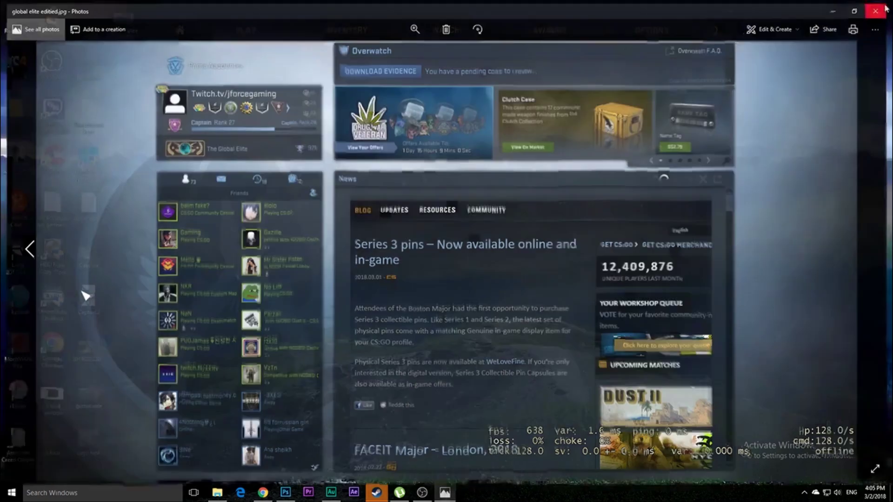
Switch to Steam, list the Counter-Strike: Global Offensive screenshots in the Screenshot Uploader, and show the newest one on disk
left_click(378, 491)
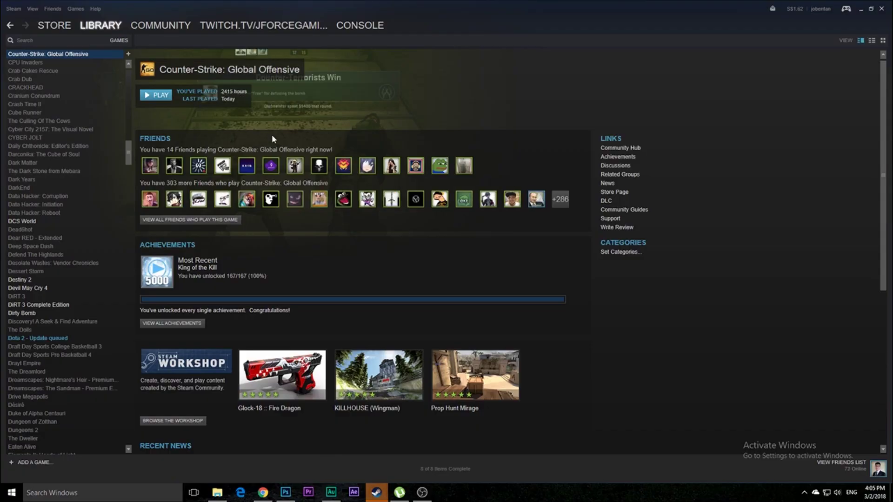
left_click(34, 9)
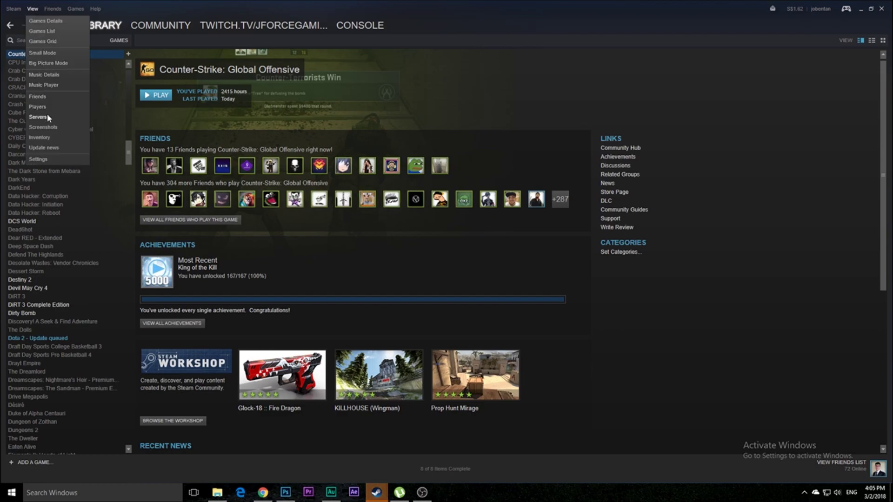
left_click(48, 128)
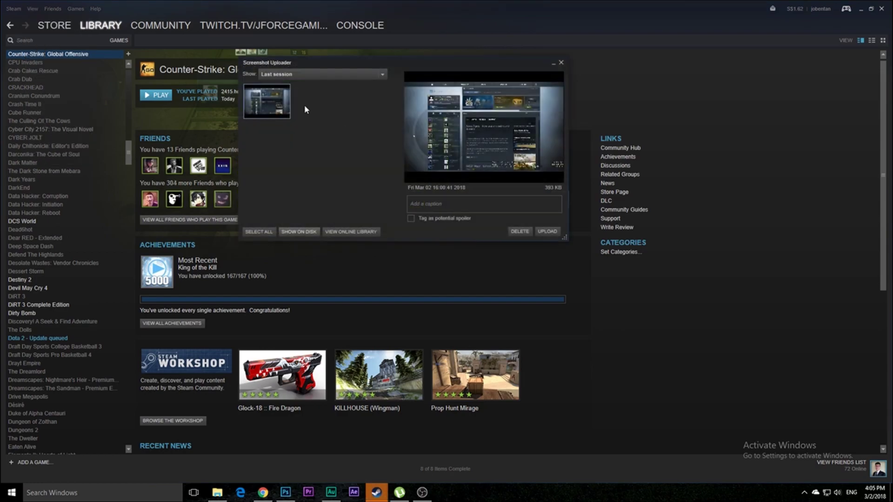
left_click(302, 74)
left_click(311, 94)
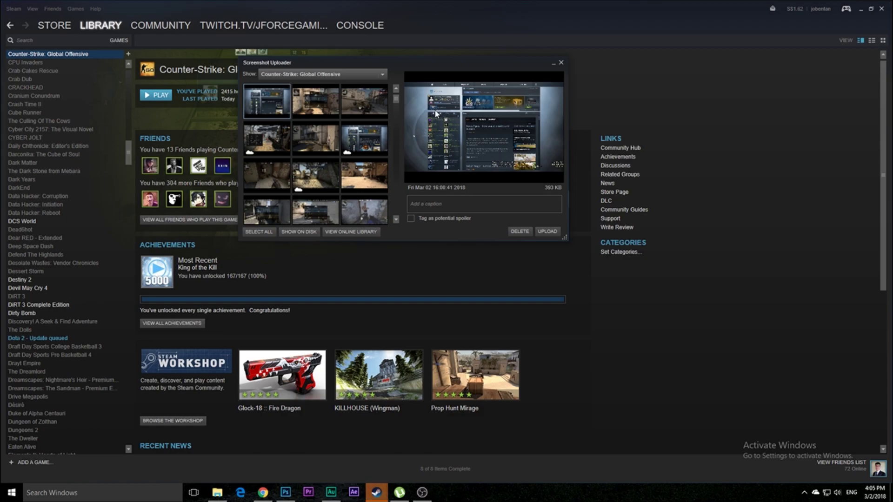
left_click(309, 234)
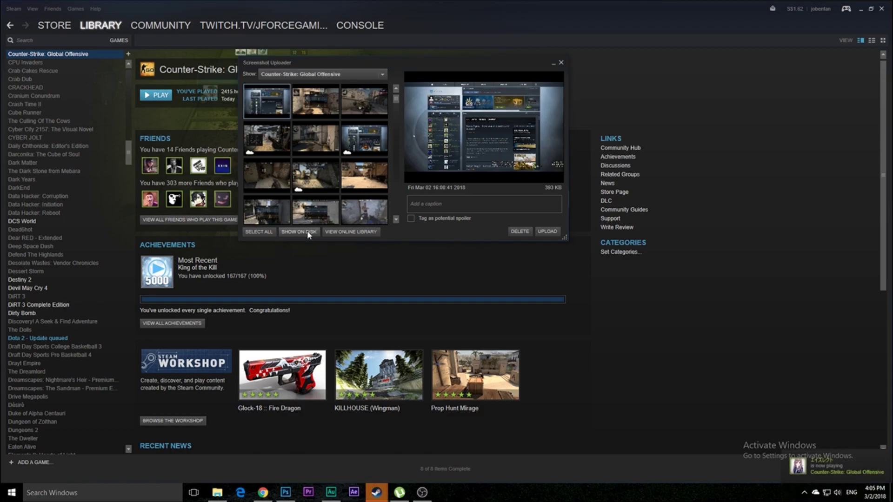
scroll(739, 203, "down", 15)
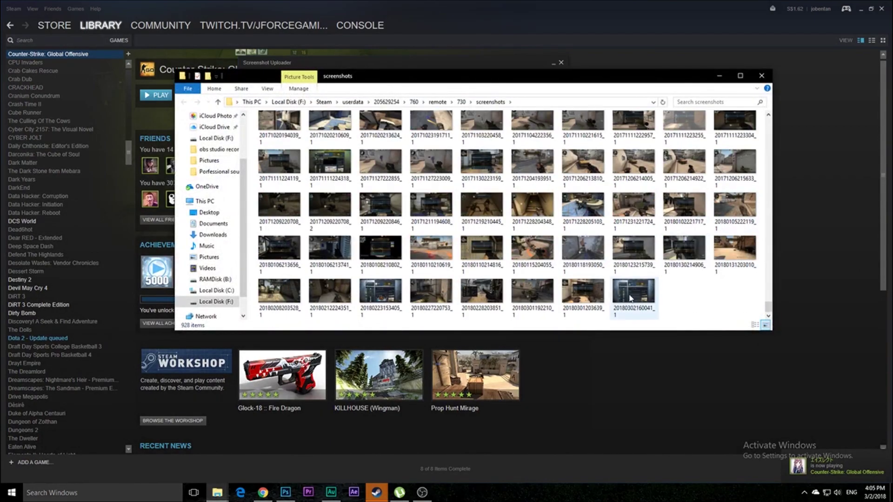
double_click(629, 300)
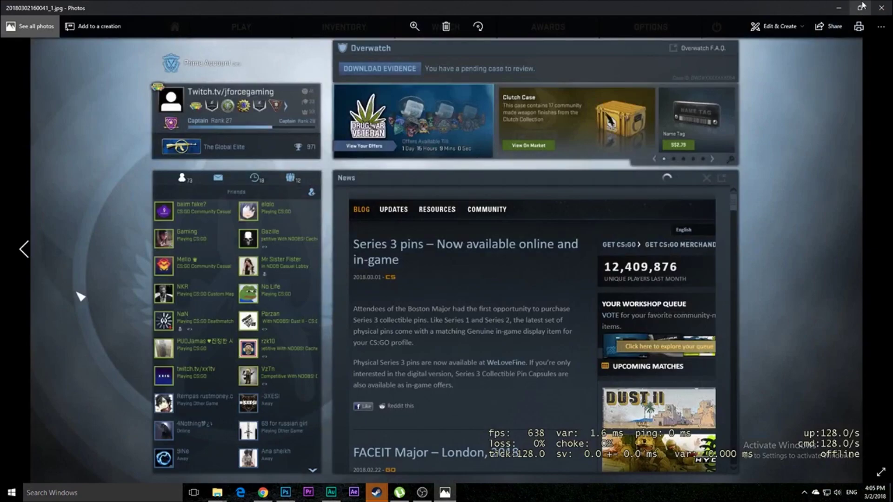
left_click(879, 6)
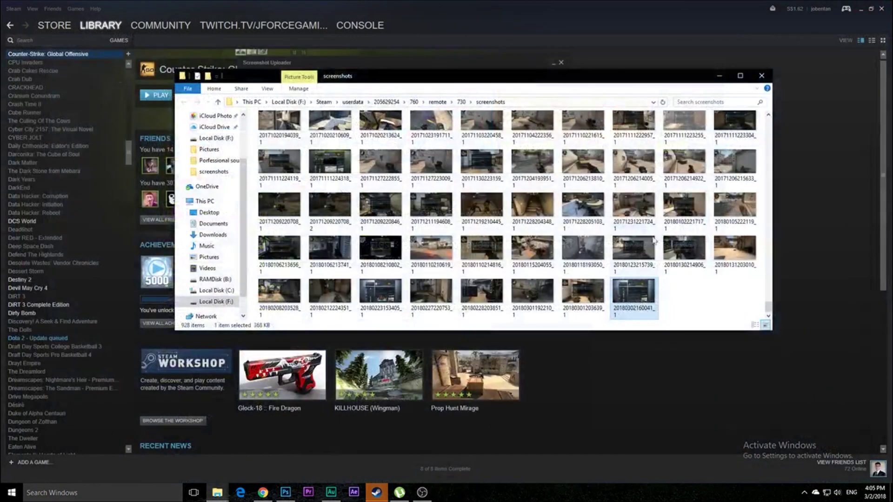
right_click(633, 292)
left_click(666, 257)
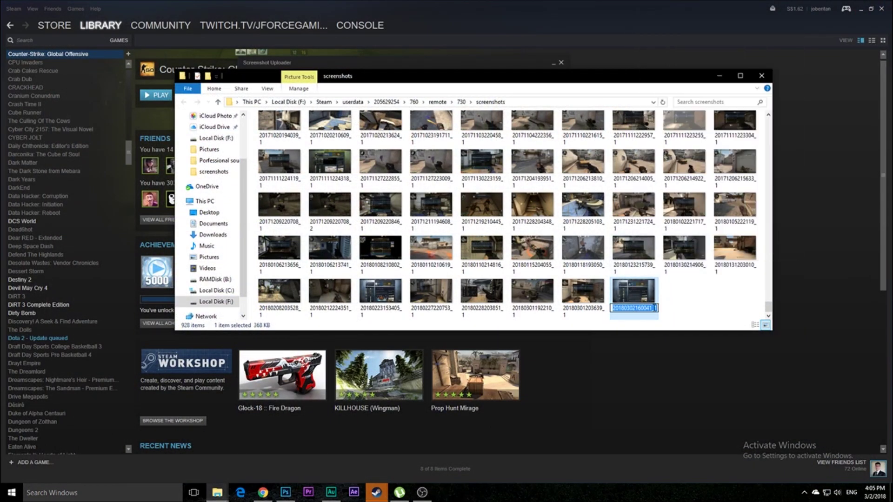
right_click(635, 307)
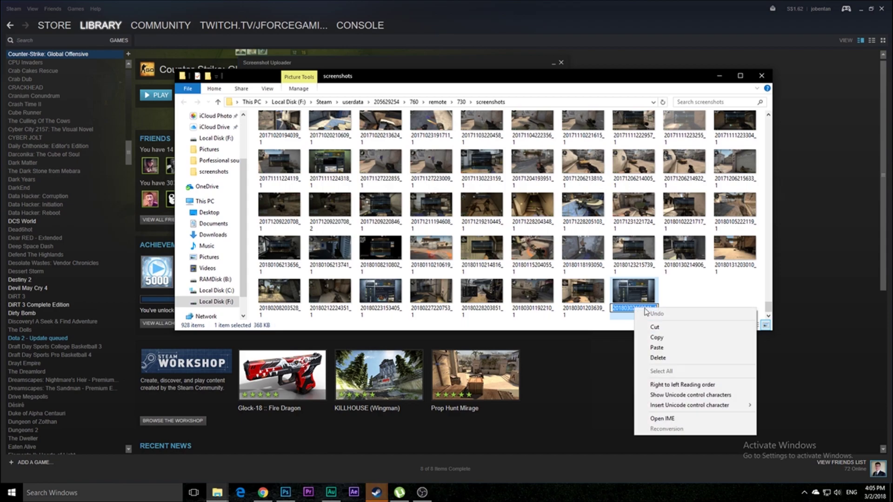
left_click(660, 339)
left_click(832, 97)
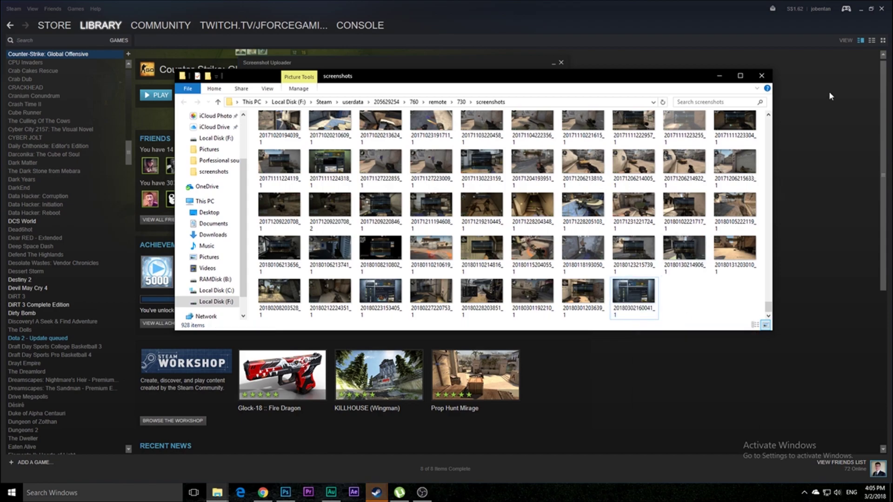
left_click(859, 8)
left_click(124, 24)
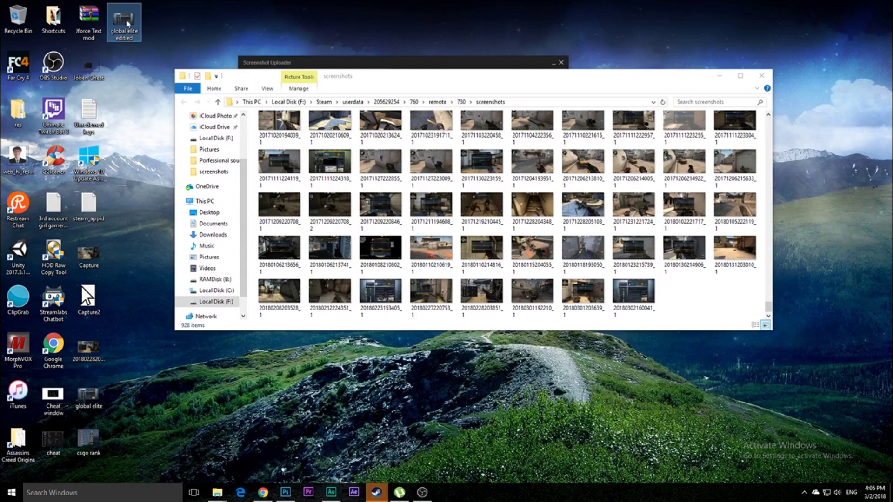
right_click(128, 24)
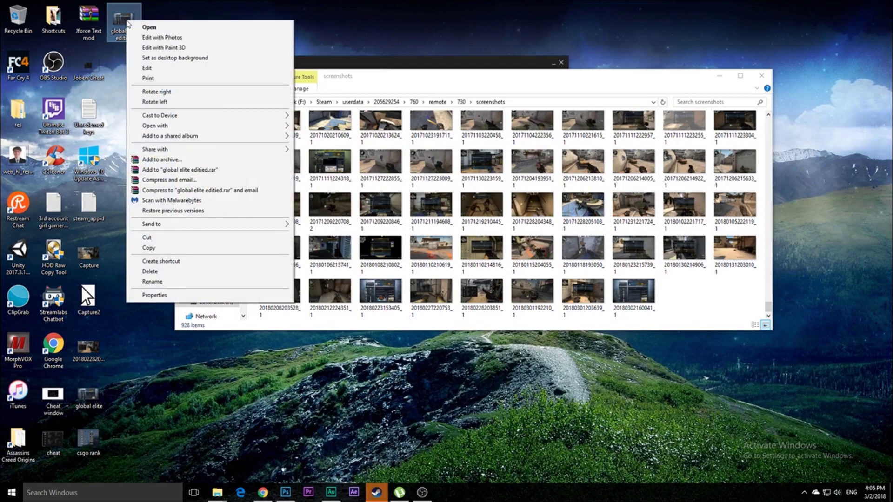
left_click(156, 281)
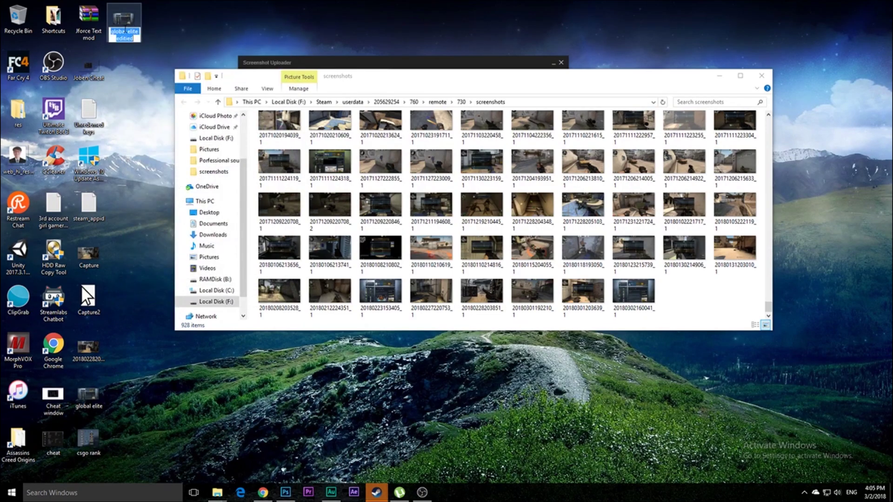
right_click(125, 33)
left_click(167, 70)
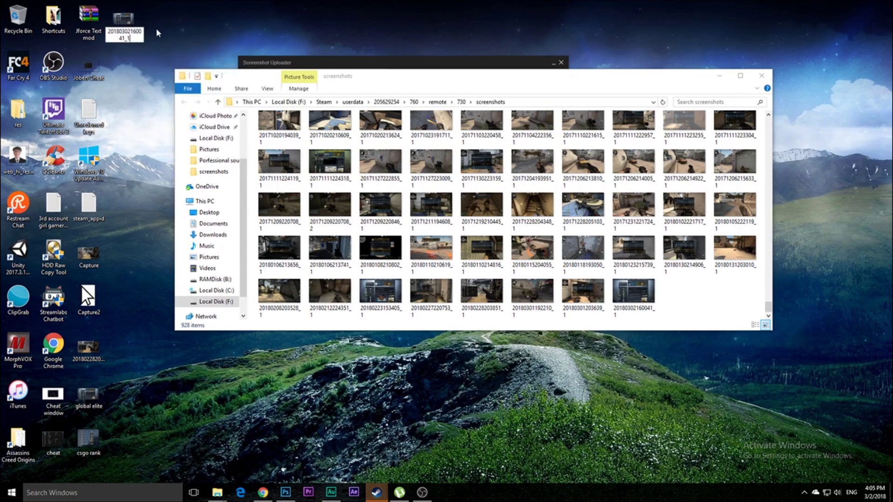
left_click(159, 35)
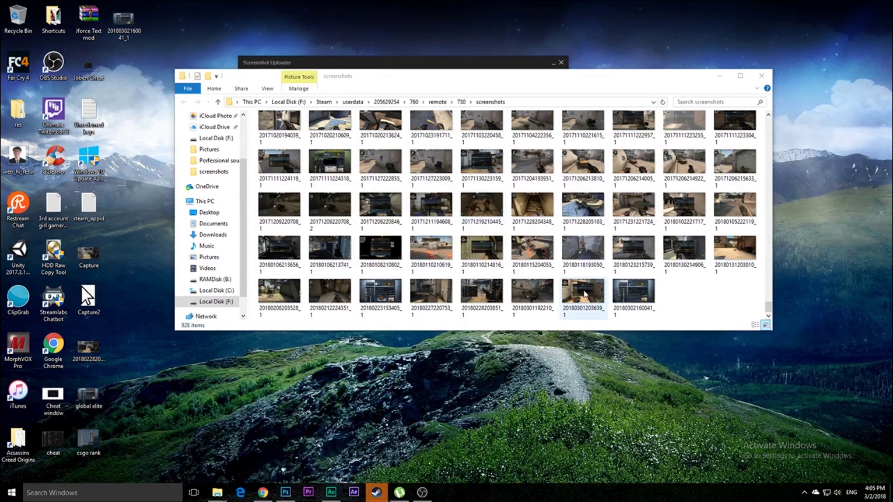
Copy the renamed image from the desktop into the screenshots folder, replace the original file there, and close the folder
left_click_drag(114, 23, 619, 289)
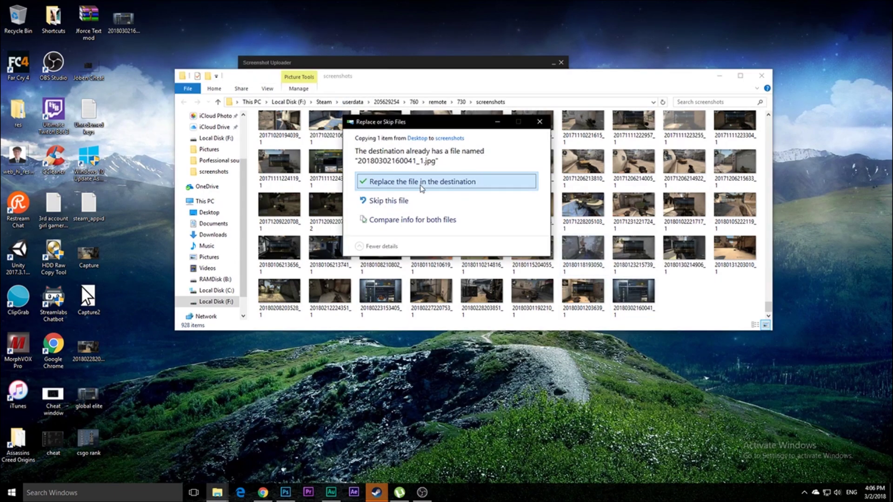
left_click(397, 186)
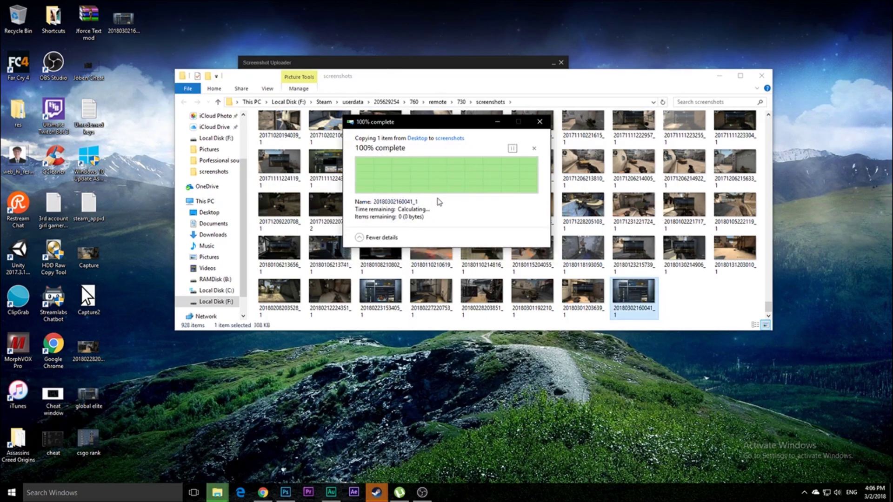
left_click(761, 76)
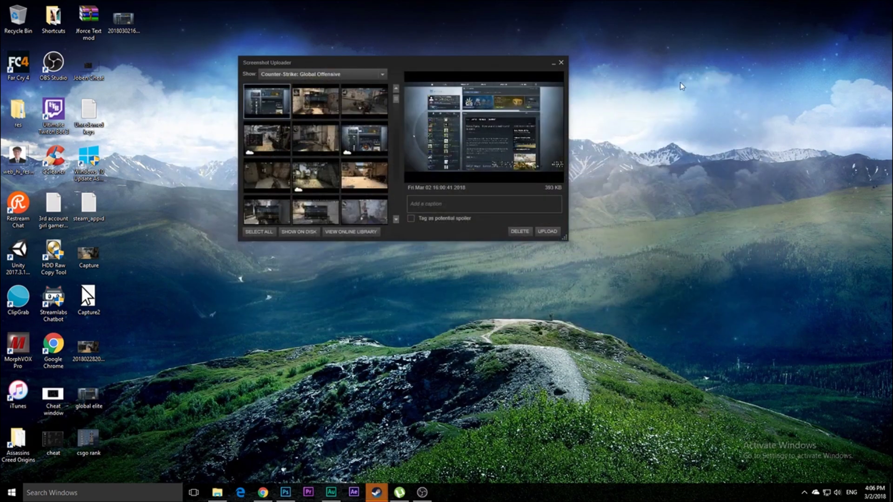
Close the Screenshot Uploader, restore the main Steam window, and reopen the Screenshot Uploader
left_click(560, 64)
mouse_move(376, 492)
left_click(425, 447)
left_click(33, 9)
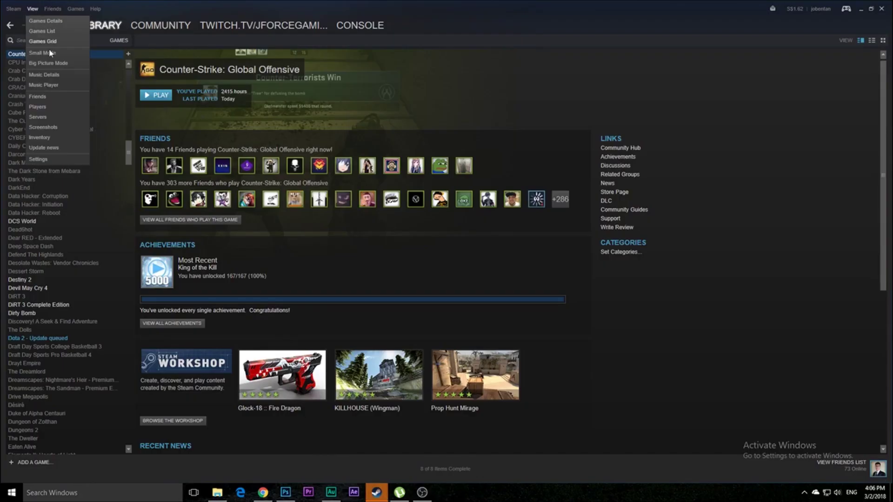
left_click(41, 127)
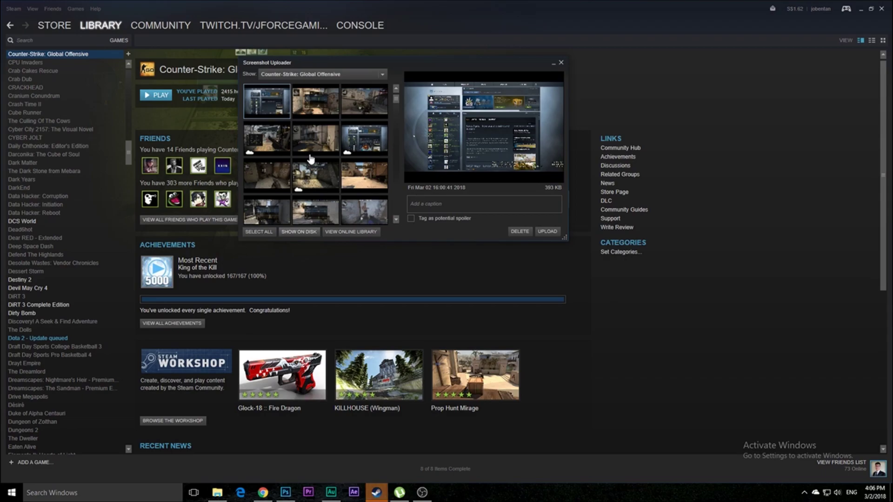
Switch the uploader's list to Call of Duty: WWII - Multiplayer and back to Counter-Strike: Global Offensive to reload the replaced screenshot
left_click(309, 74)
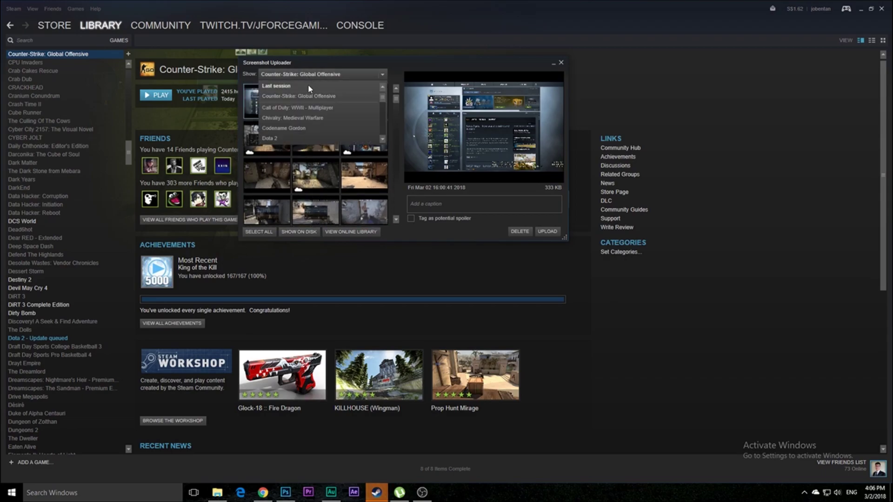
left_click(308, 86)
left_click(294, 74)
left_click(289, 107)
left_click(294, 75)
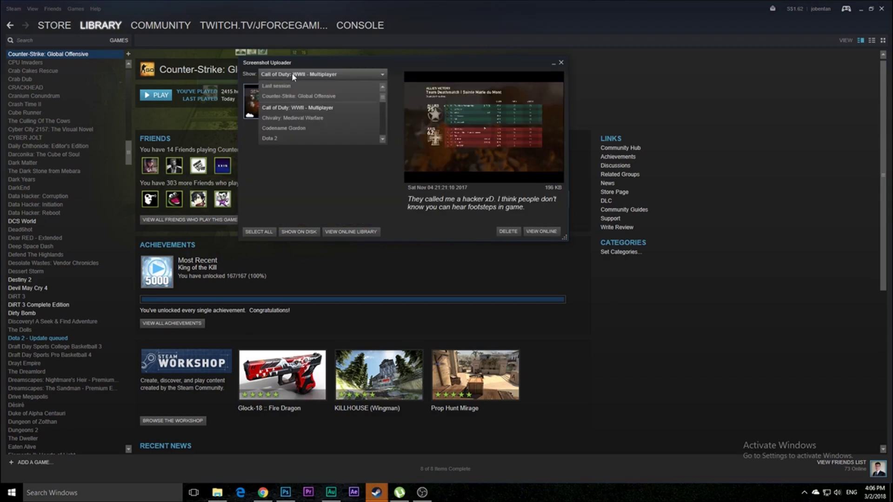
left_click(290, 106)
scroll(302, 75, "up", 1)
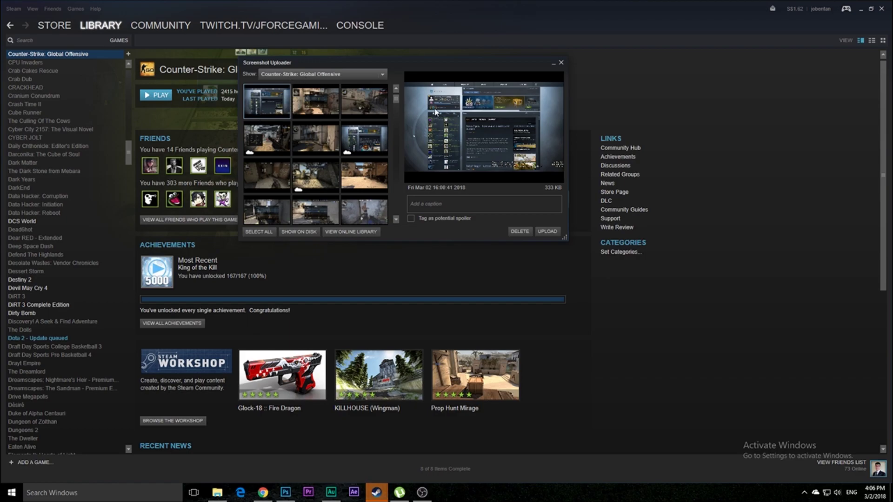
Caption the newest Counter-Strike: Global Offensive screenshot "YAY I'm Global!!!"
left_click(431, 205)
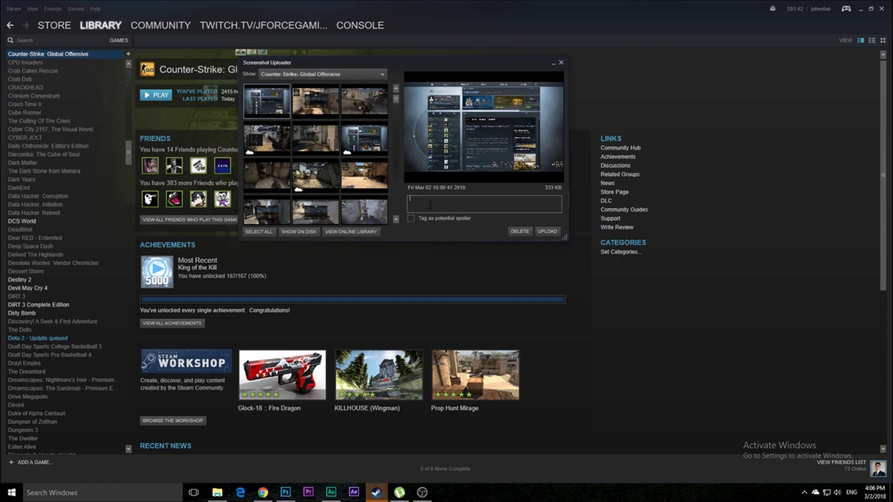
type("dvvsxd")
key("ctrl+a")
key("BackSpace")
type("YAY I")
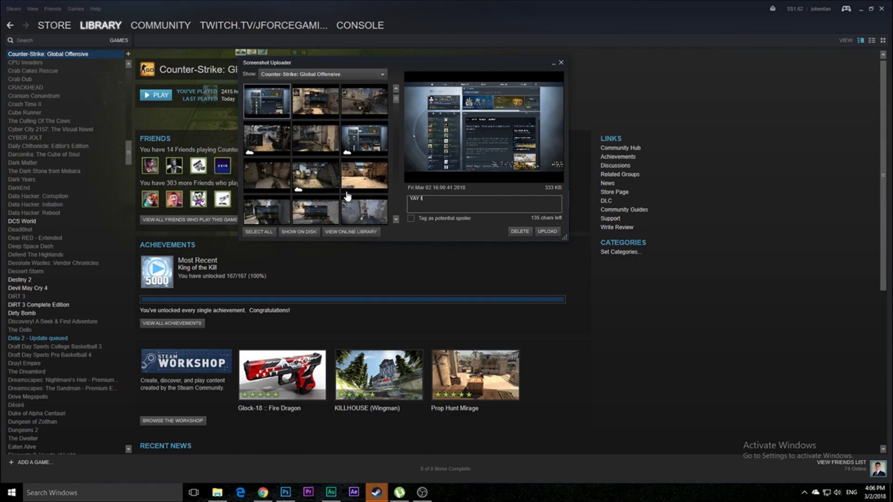
type("'m Global!!!")
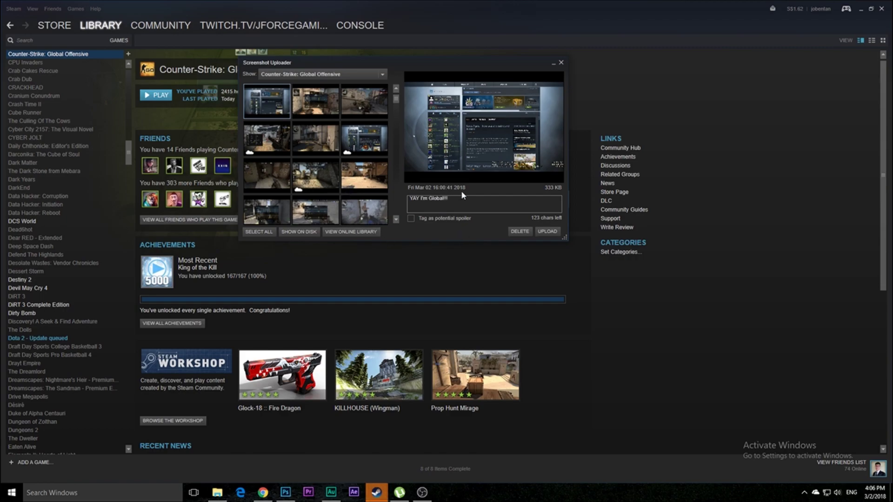
Delete the caption text of the newest Counter-Strike: Global Offensive screenshot
key("BackSpace")
left_click_drag(447, 198, 418, 199)
key("BackSpace")
View the Call of Duty: WWII - Multiplayer and Chivalry: Medieval Warfare screenshots, and close the Screenshot Uploader
left_click(312, 75)
left_click(300, 107)
left_click(308, 76)
left_click(293, 118)
left_click(315, 77)
left_click(315, 77)
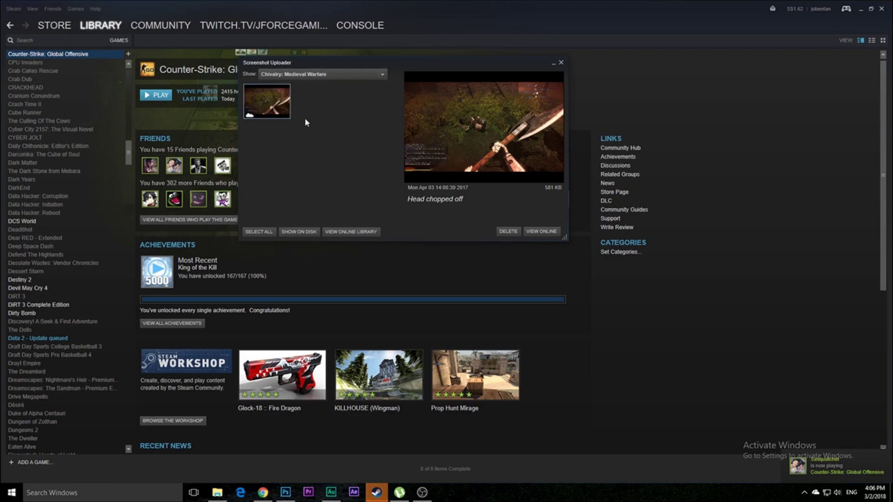
left_click(561, 62)
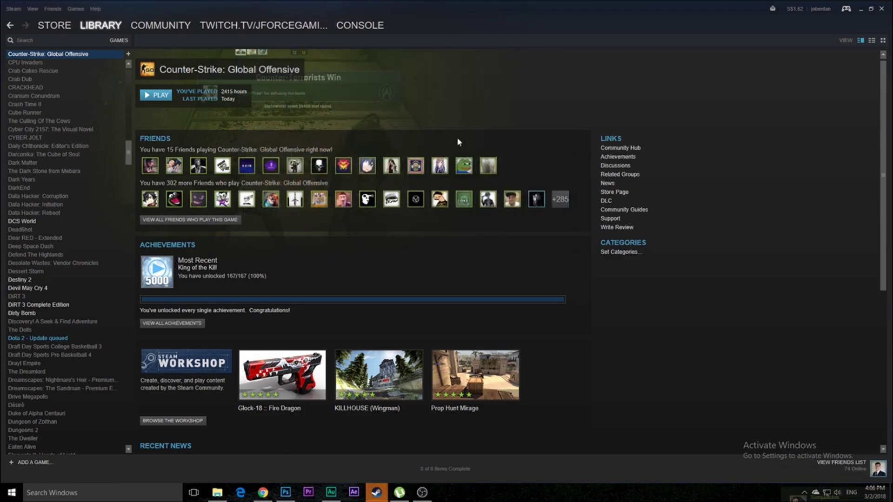
Open the Steam profile page and examine its Screenshot Showcase, My RiG and Setup, Game Collector and Recent Activity sections
left_click(238, 43)
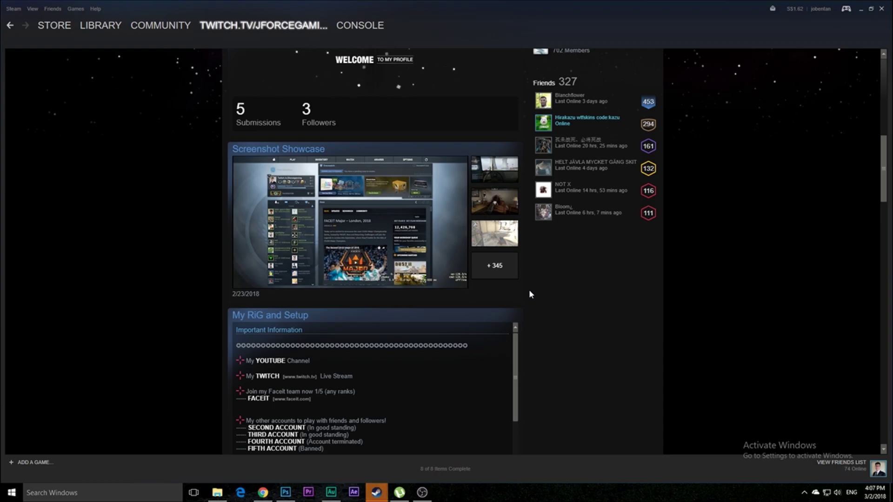
scroll(528, 291, "down", 10)
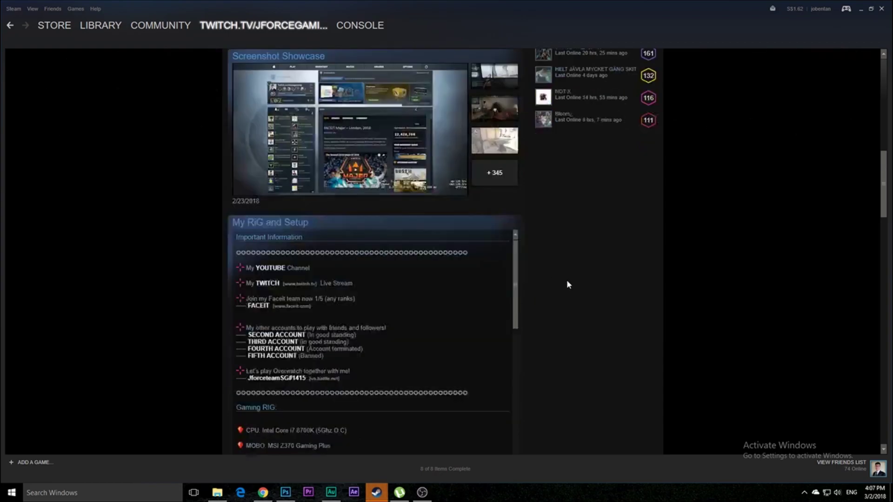
scroll(576, 302, "down", 9)
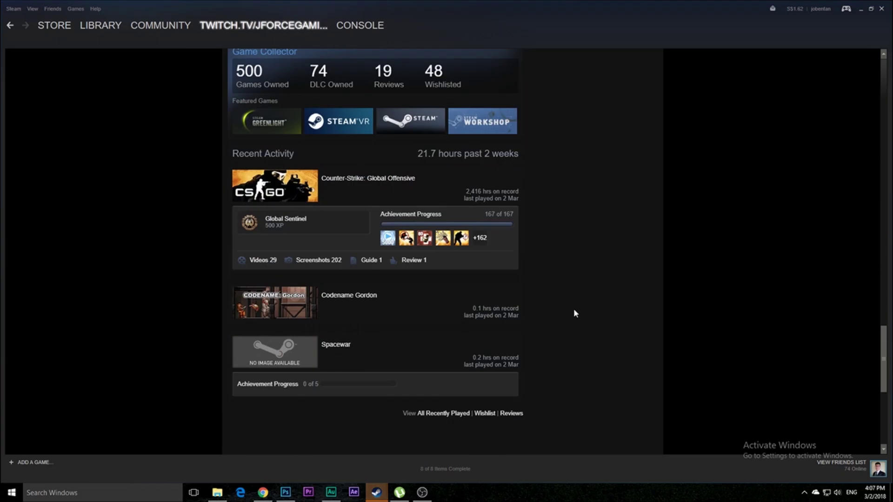
scroll(573, 308, "up", 3)
scroll(450, 299, "down", 1)
scroll(289, 361, "down", 1)
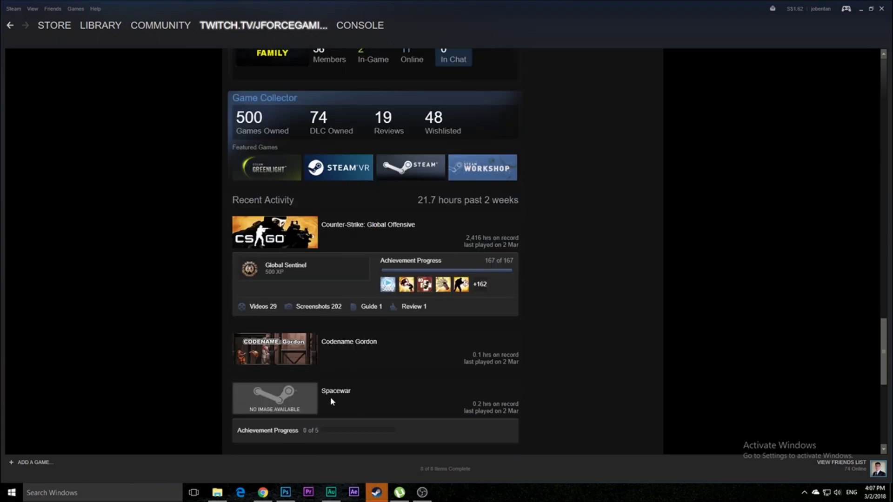
scroll(325, 372, "up", 4)
scroll(450, 372, "up", 8)
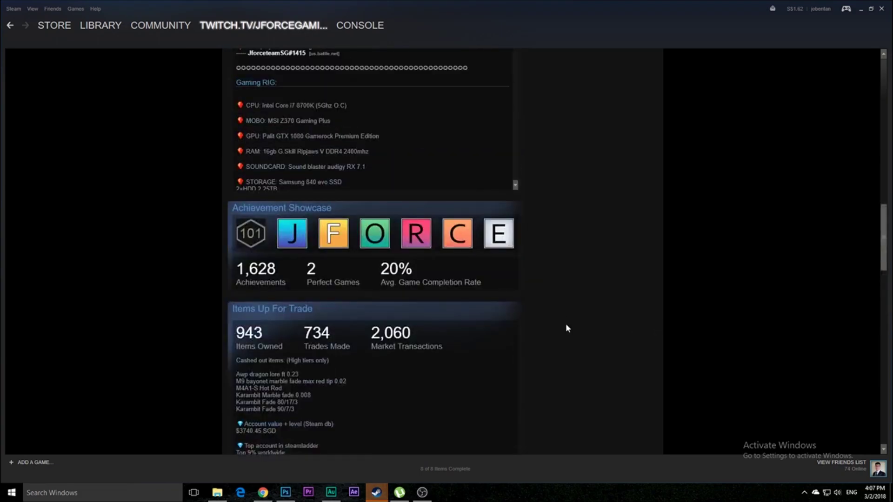
scroll(567, 328, "up", 3)
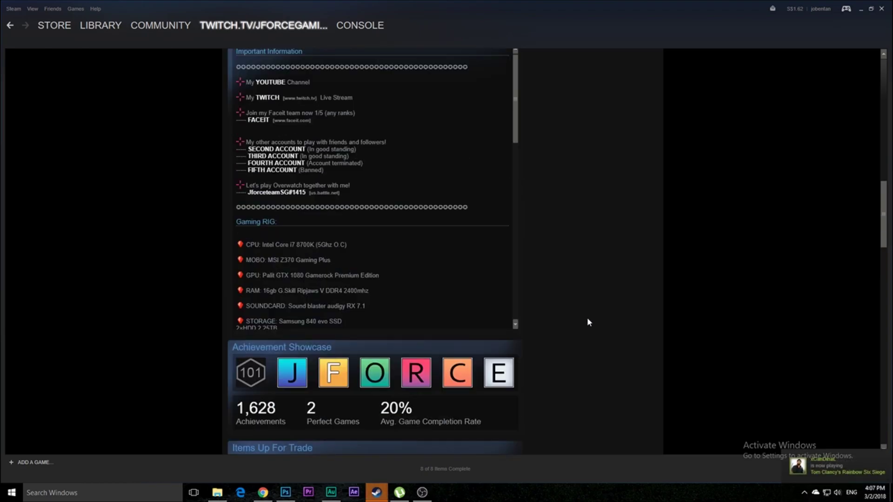
scroll(624, 316, "up", 2)
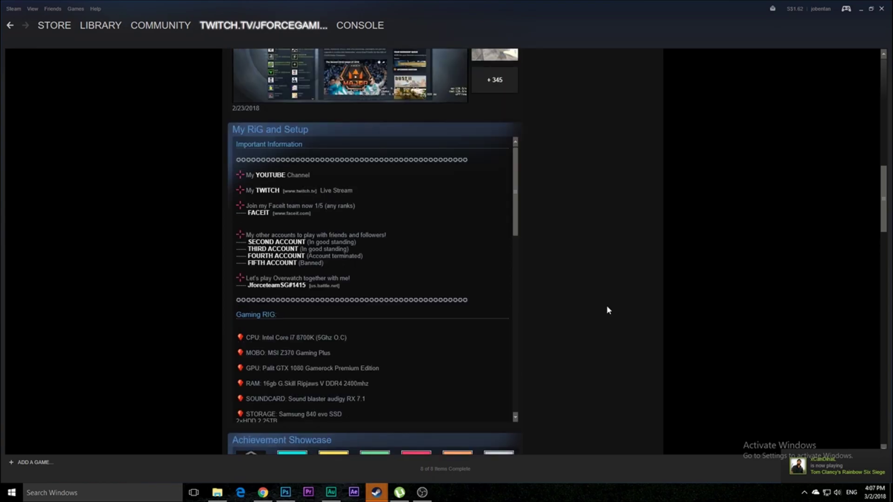
scroll(593, 299, "up", 3)
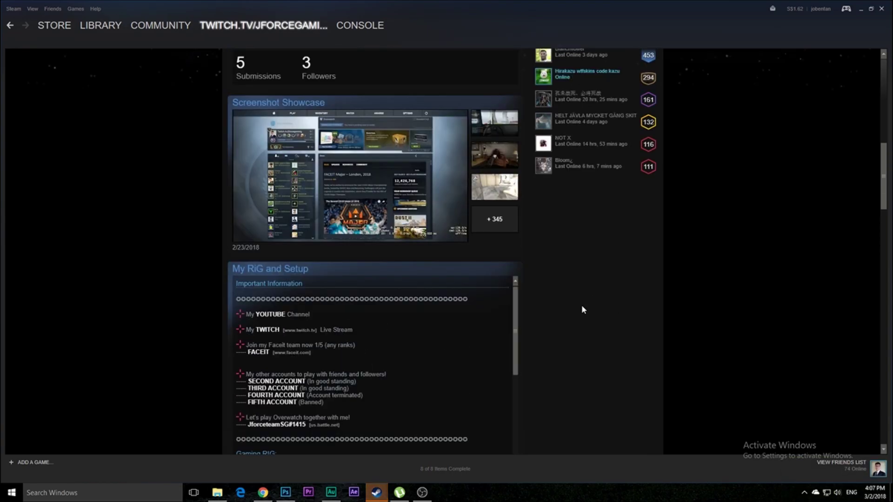